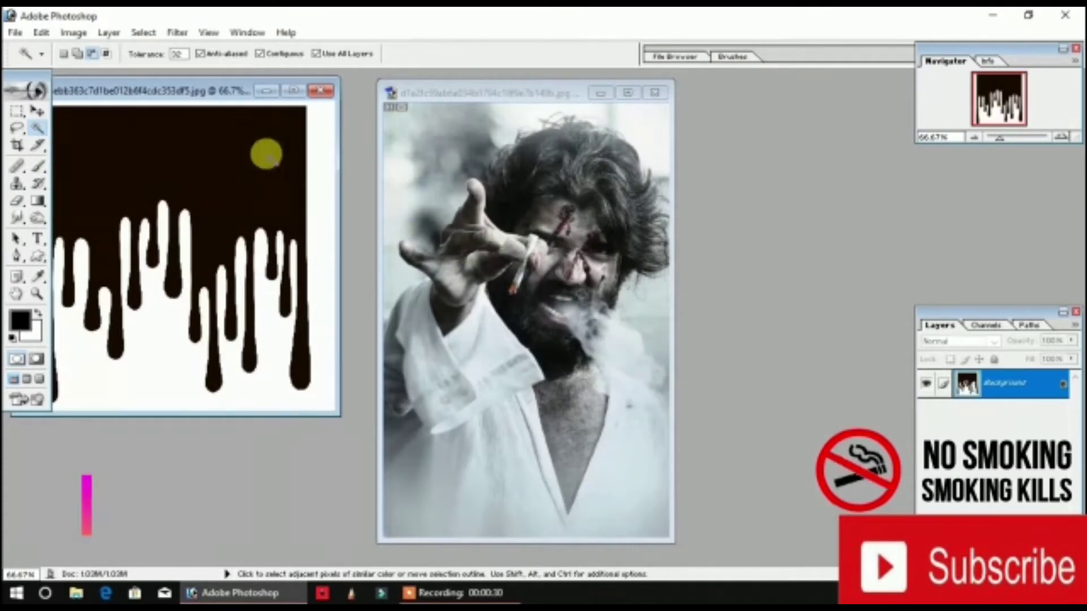
Step: Convert the drip image's background into the regular layer Layer 0 and delete its black area, selected with the Magic Wand
left_click_drag(223, 92, 518, 142)
left_click(586, 141)
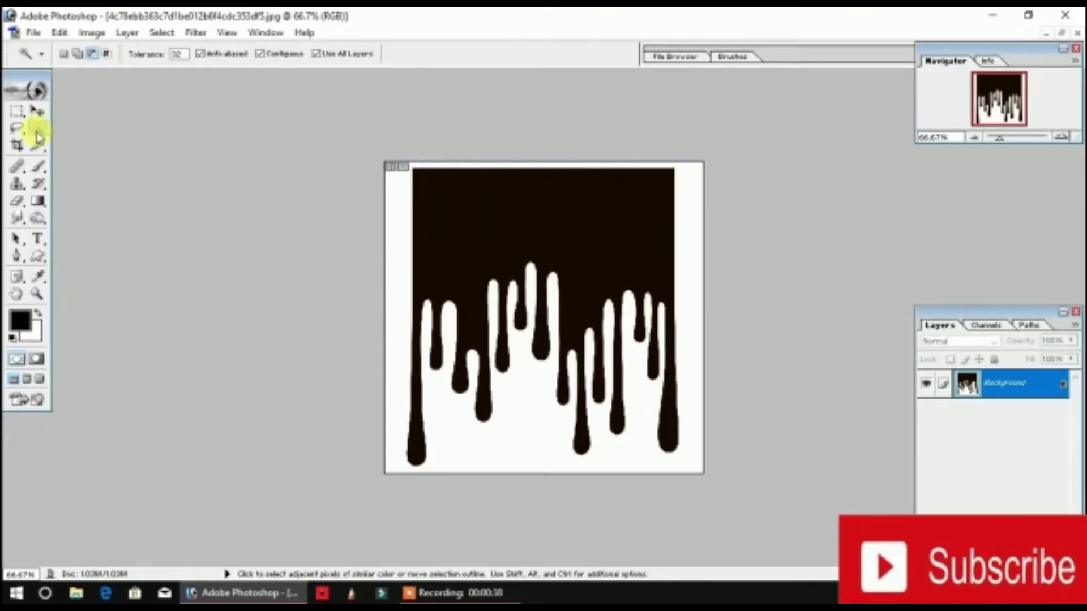
left_click(468, 213)
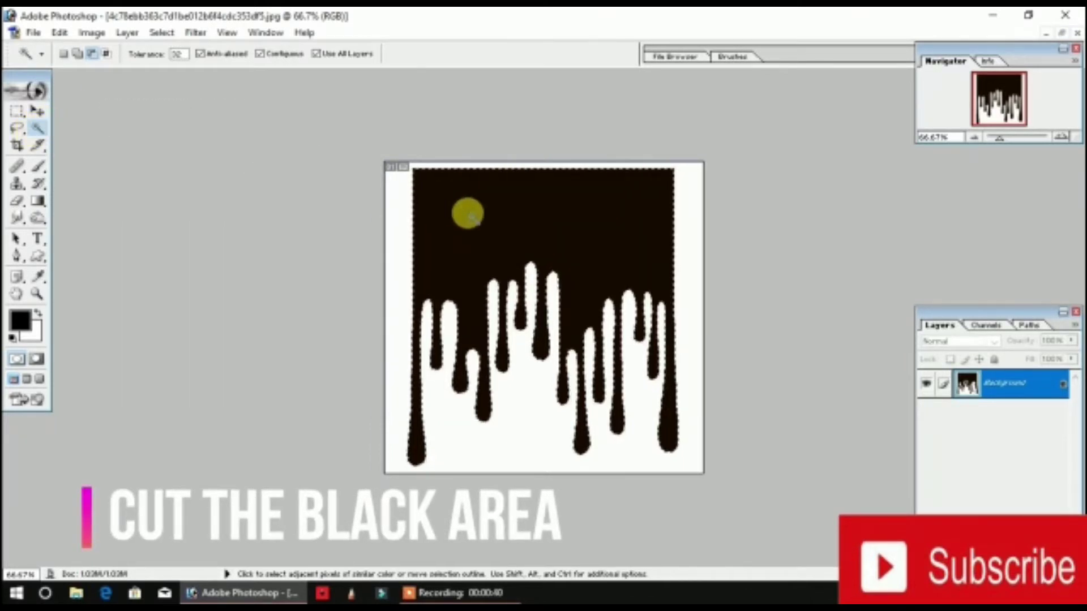
double_click(1048, 389)
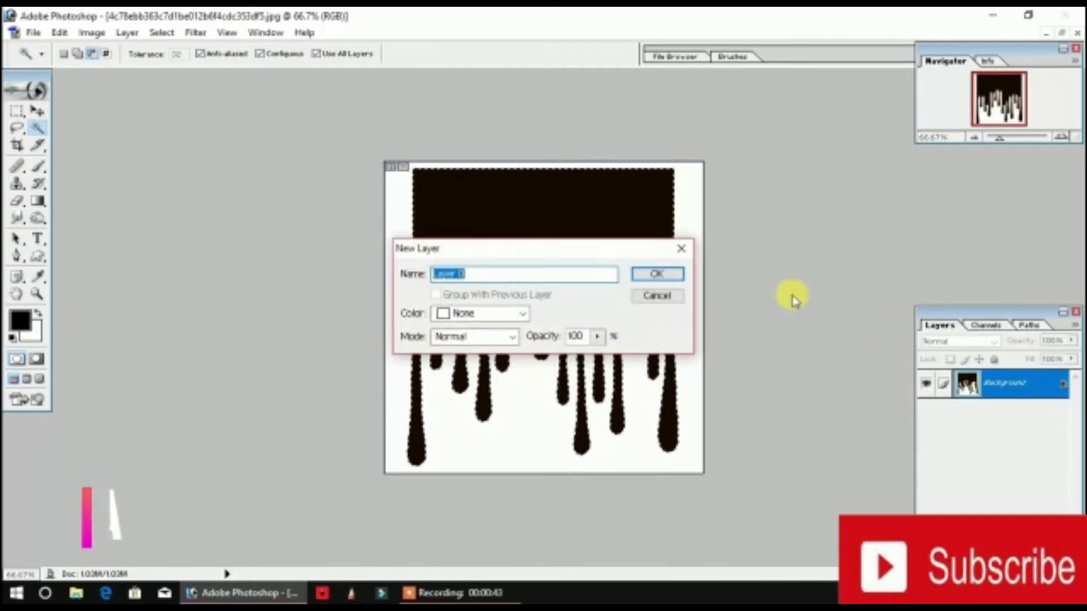
left_click(658, 275)
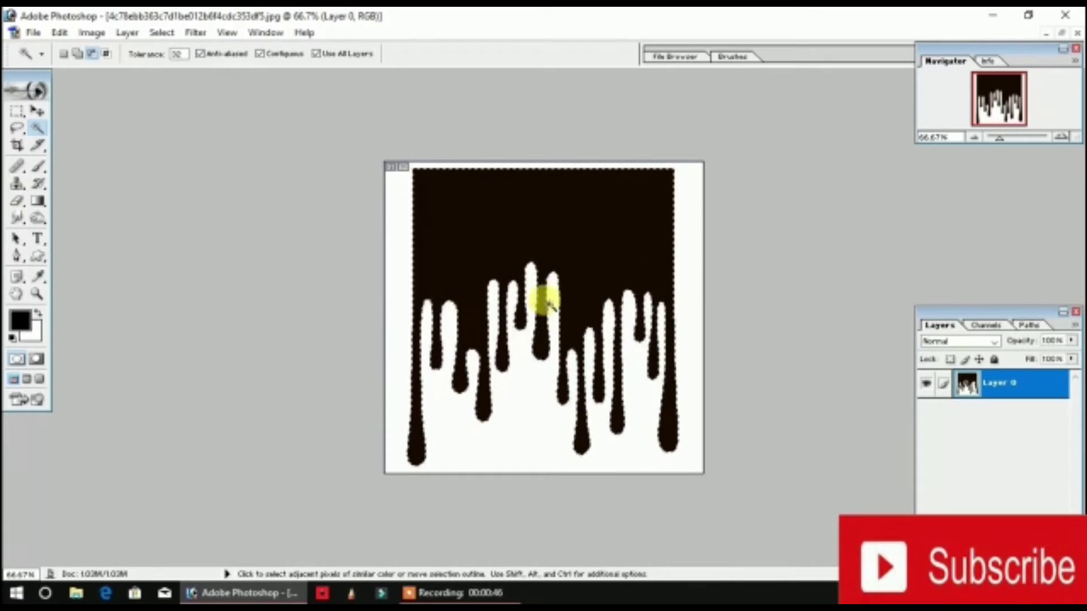
key("Delete")
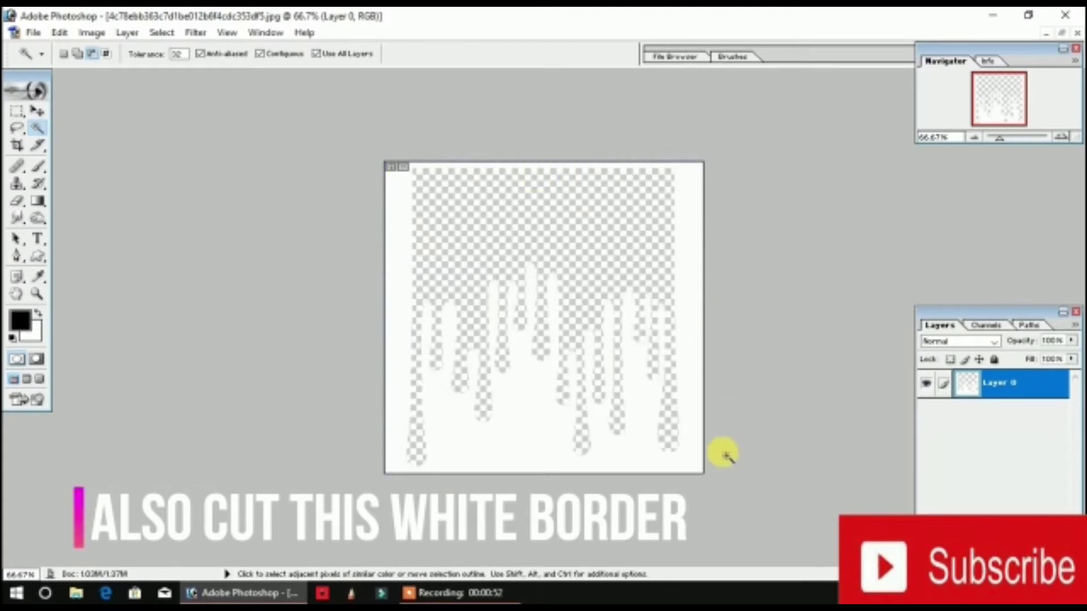
Step: Outline the white border around the drip shape with the Lasso, delete it and deselect
left_click(17, 130)
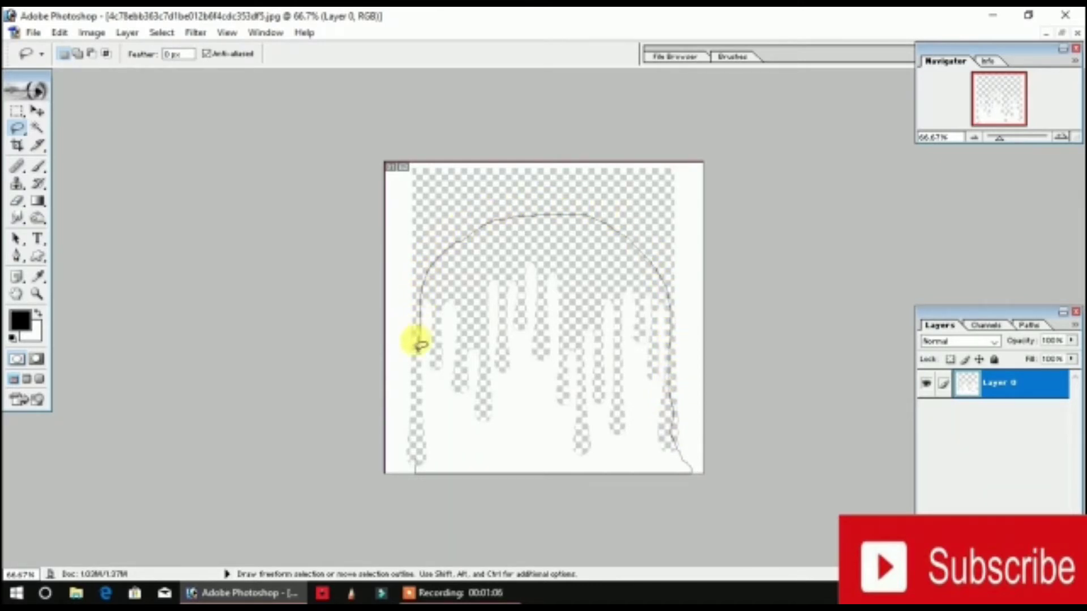
mouse_move(416, 458)
left_mouse_down()
mouse_move(534, 502)
mouse_move(577, 502)
mouse_move(577, 511)
left_mouse_up()
key("Delete")
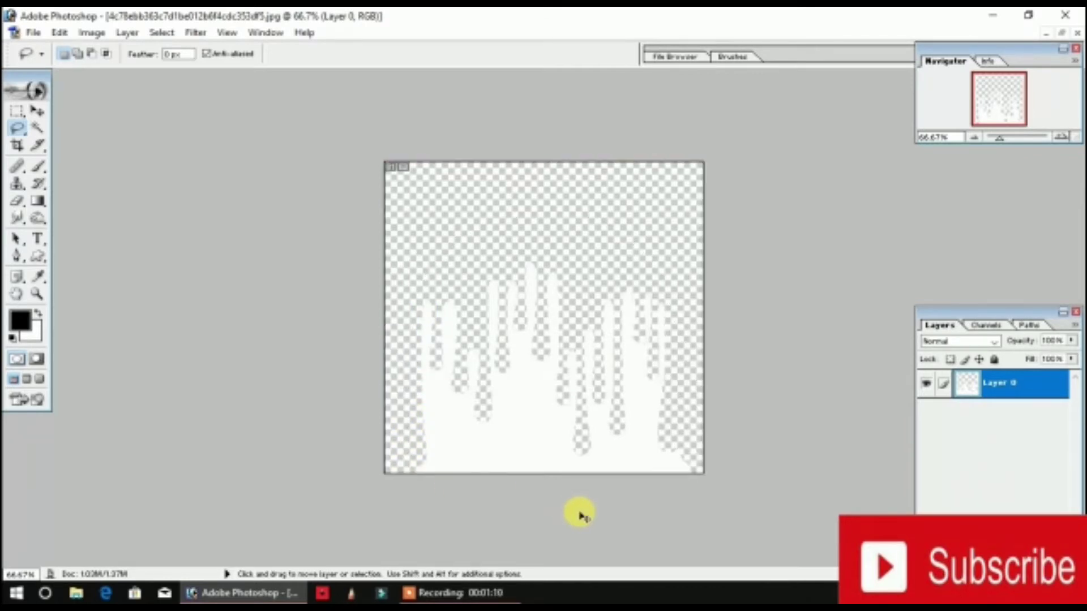
key("ctrl+d")
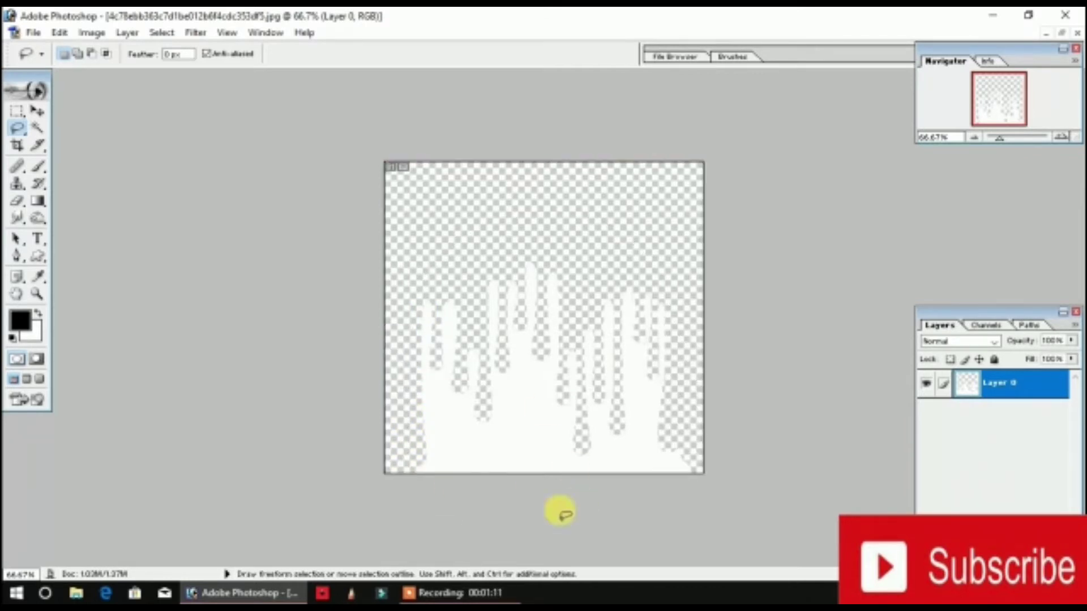
Step: Make white the foreground colour and set the background colour to the grey 97A0A5 sampled from the portrait's blurred backdrop
left_click(1064, 34)
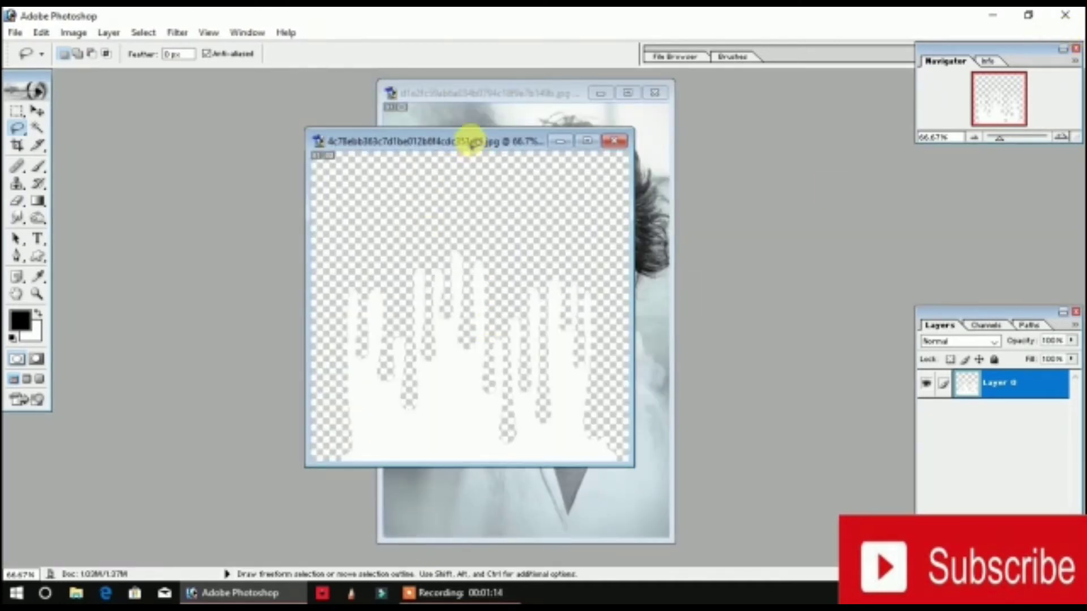
left_click_drag(471, 146, 567, 197)
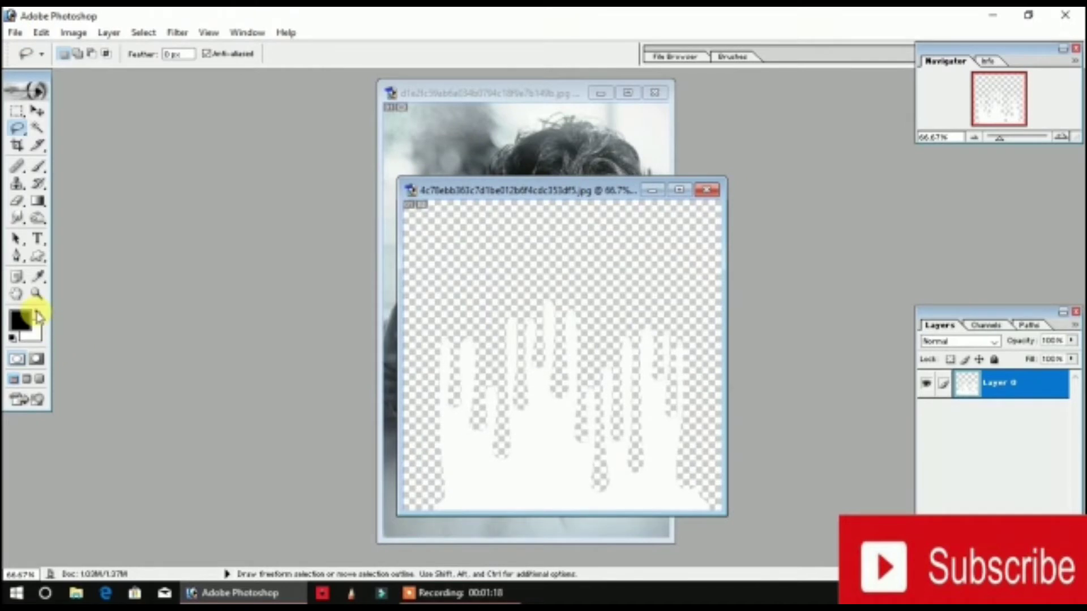
left_click(26, 338)
mouse_move(221, 386)
left_mouse_down()
mouse_move(148, 357)
mouse_move(142, 378)
mouse_move(112, 376)
mouse_move(109, 393)
mouse_move(102, 380)
left_mouse_up()
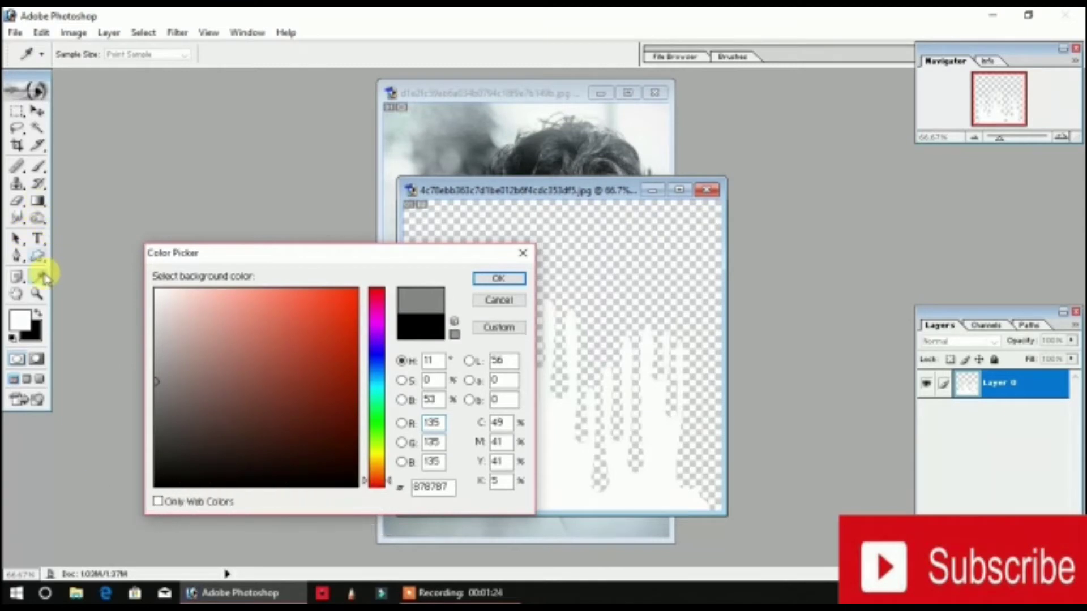
left_click(430, 123)
left_click_drag(422, 126, 434, 137)
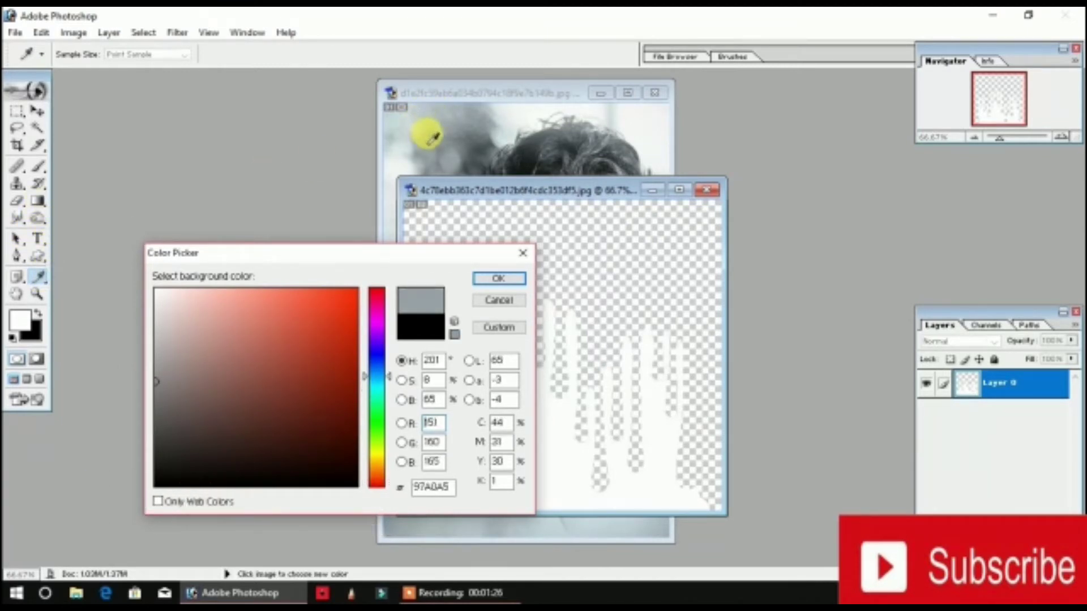
left_click(497, 279)
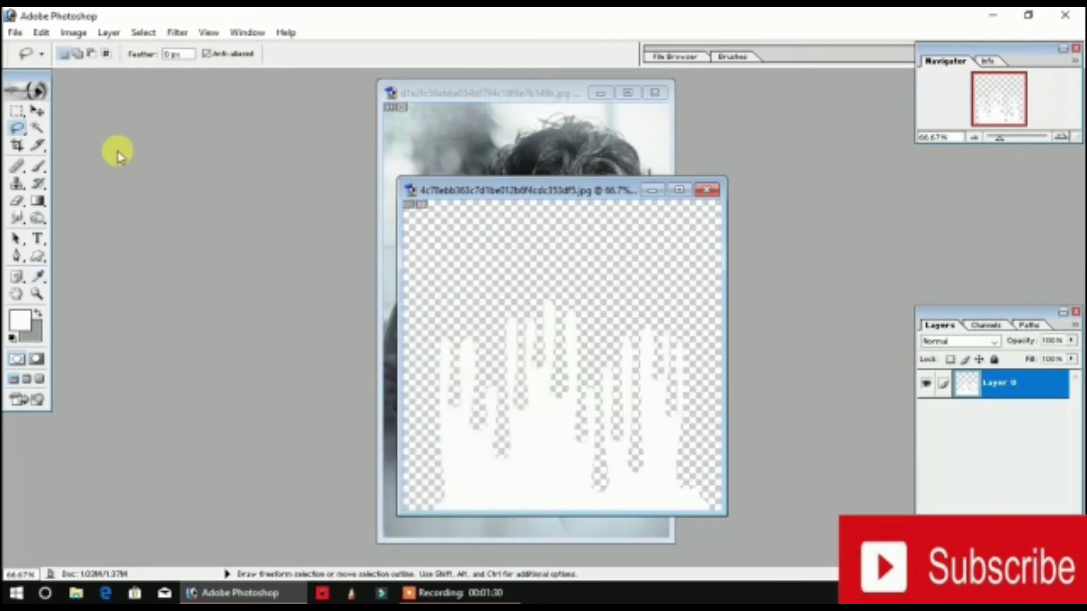
Step: Create a new white document using the 1280 x 720 HDTV 720P preset
left_click(14, 33)
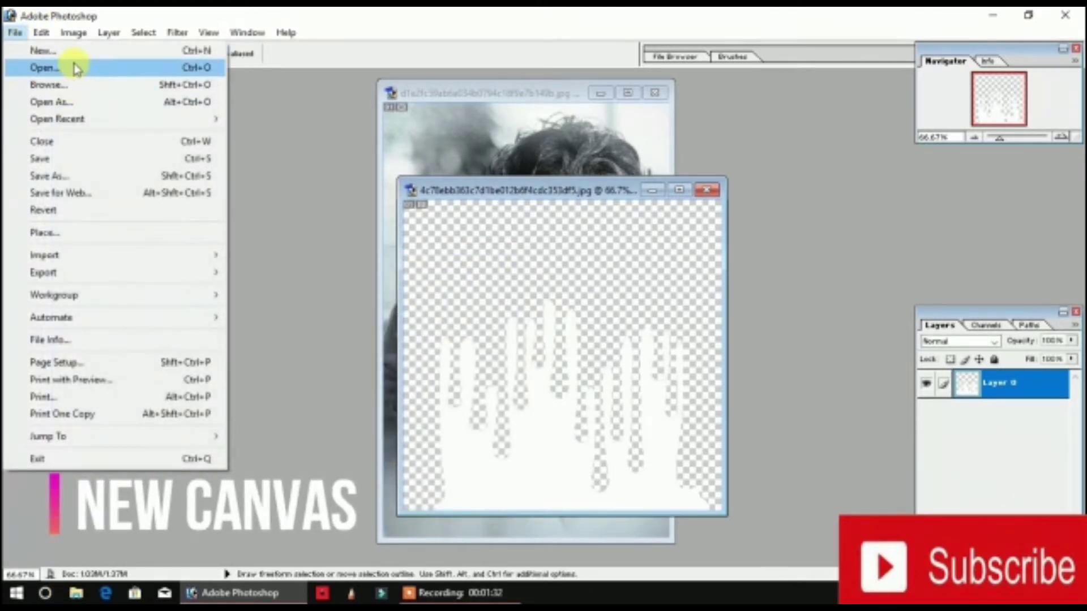
left_click(73, 50)
left_click(796, 176)
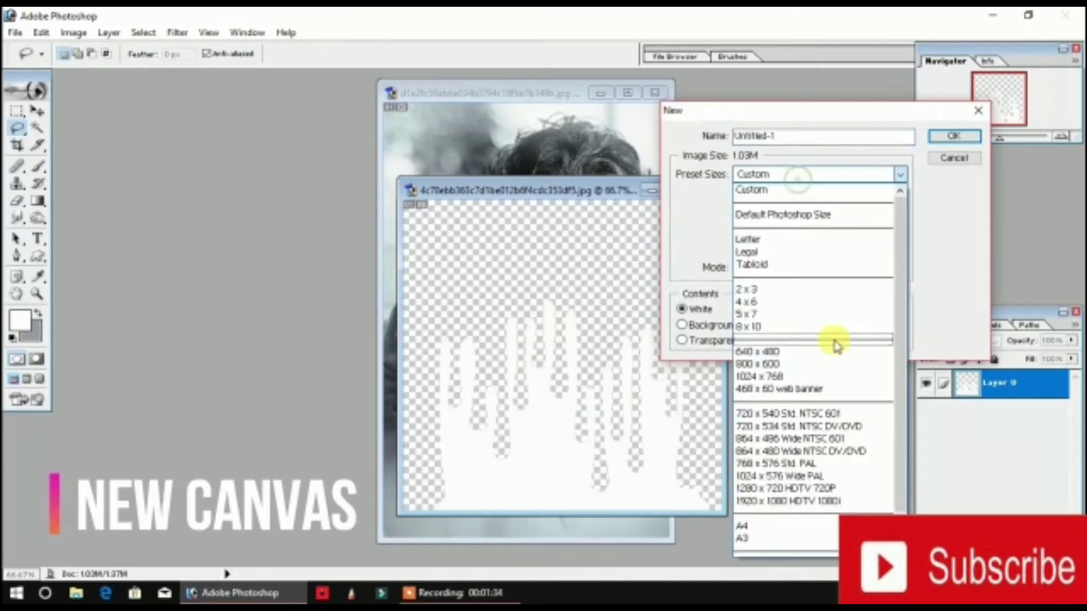
left_click(801, 489)
left_click(953, 137)
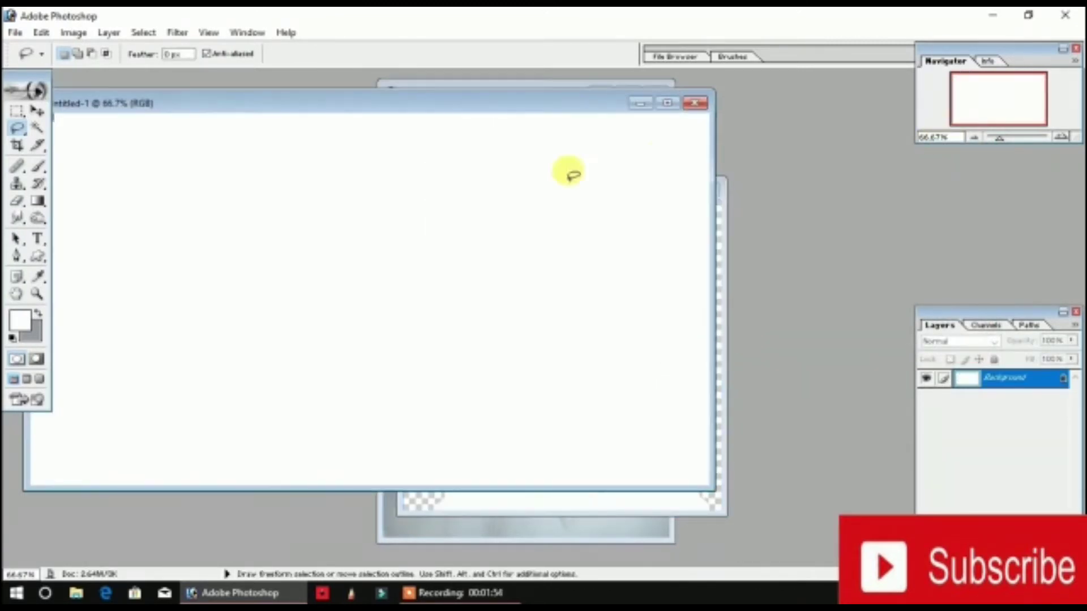
Step: Copy the portrait photo into the new canvas as its own layer and shift it so its upper part shows
left_click_drag(538, 110, 579, 204)
left_click(540, 139)
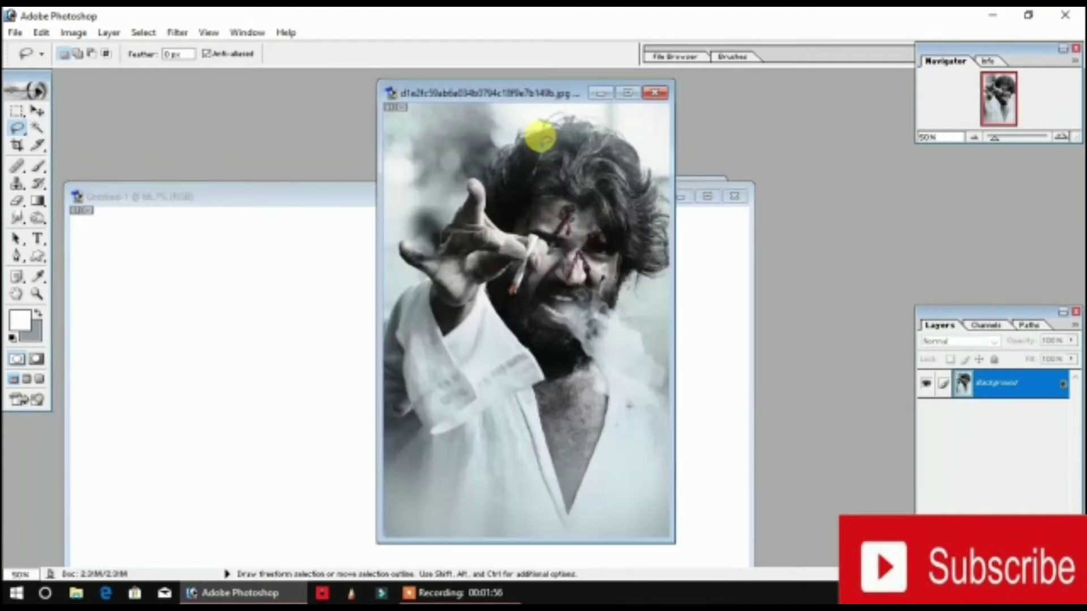
left_click(37, 111)
left_click_drag(553, 315, 306, 357)
left_click_drag(408, 198, 449, 72)
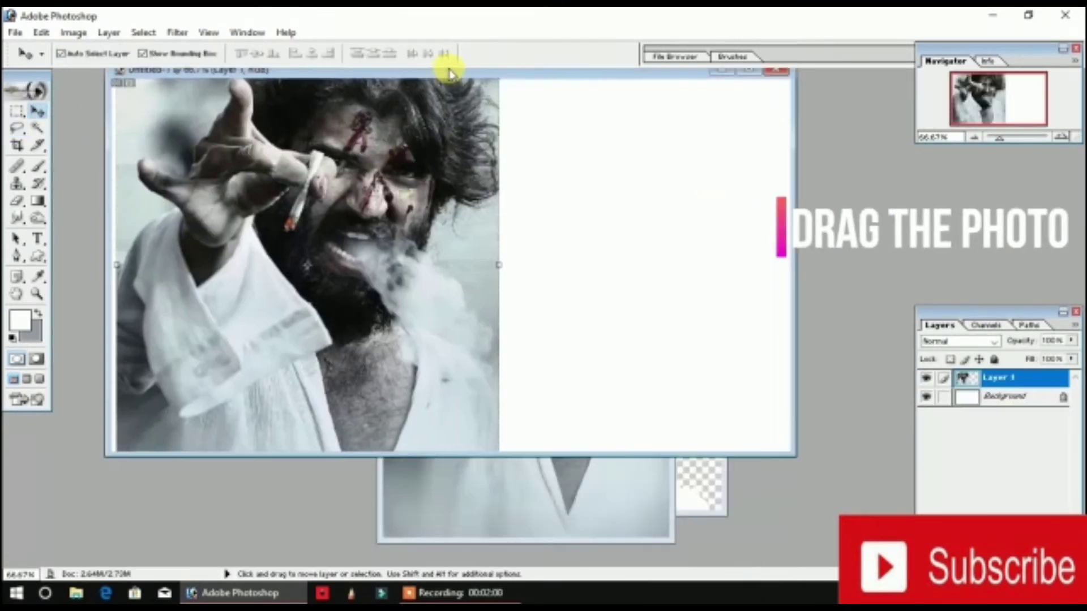
left_click_drag(393, 258, 621, 423)
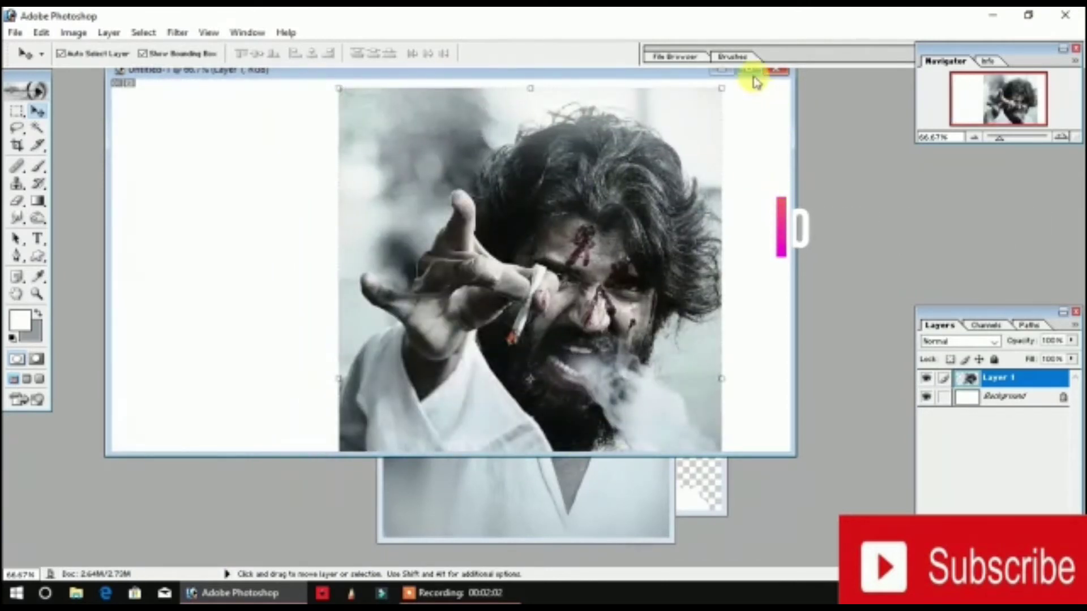
Step: Scale the portrait layer to about 57.5% width and 53.5% height, placing it whole near the middle of the canvas
left_click(748, 70)
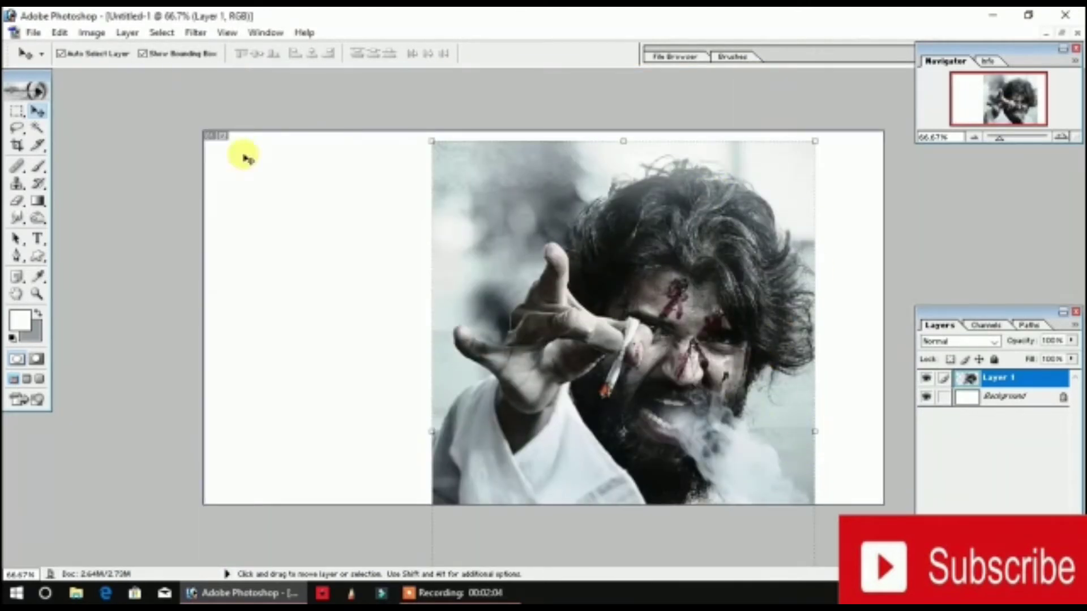
left_click_drag(429, 141, 600, 472)
left_click_drag(662, 498, 513, 176)
left_click_drag(654, 397, 669, 462)
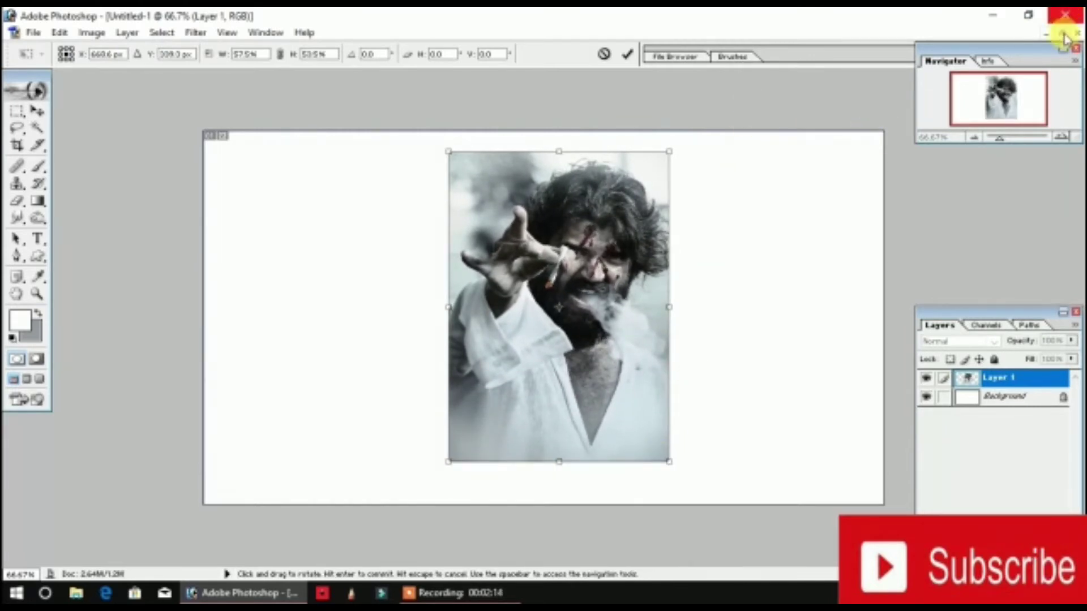
left_click(629, 55)
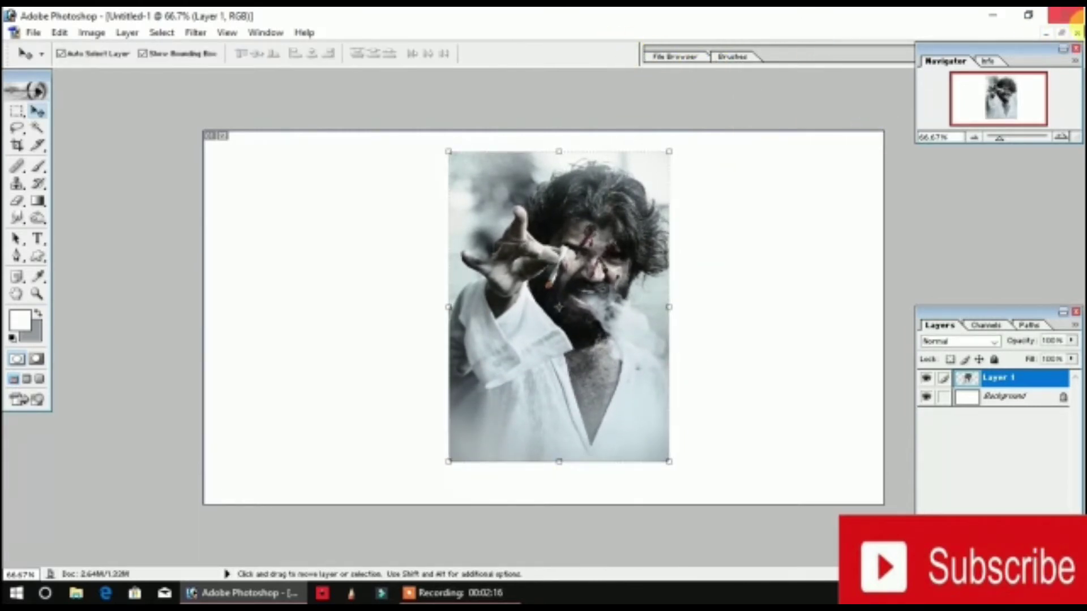
Step: Copy the white drip shape into the new canvas, placing it over the lower part of the portrait
left_click(1061, 34)
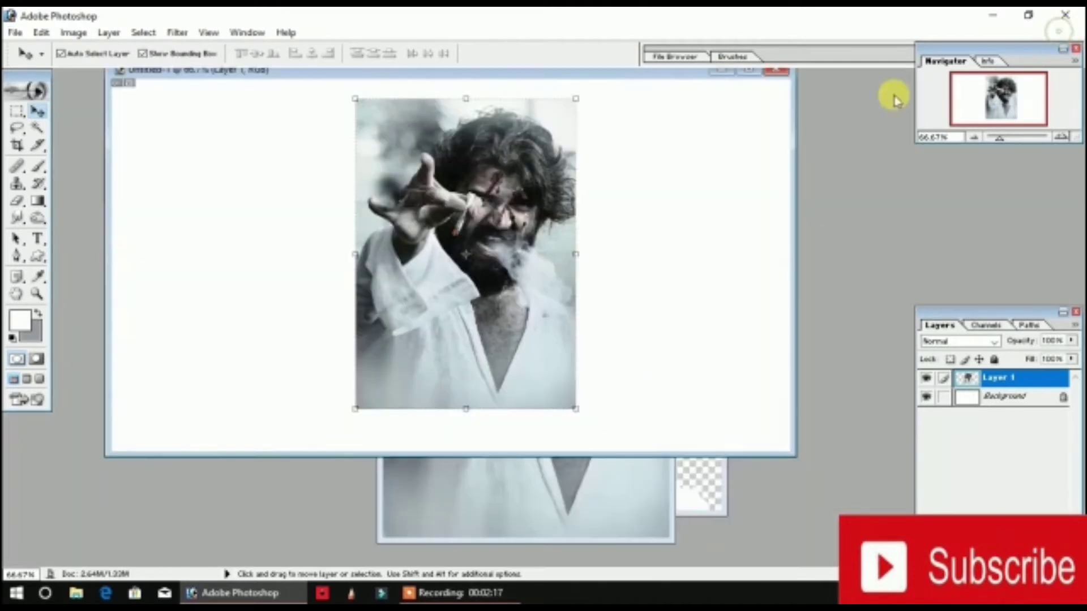
left_click(700, 468)
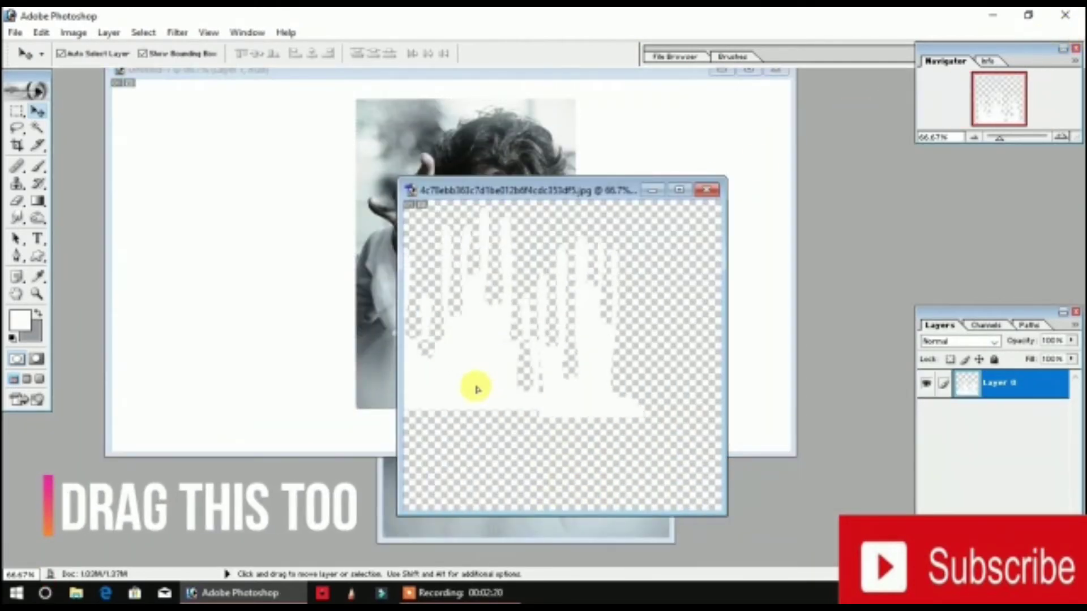
mouse_move(475, 388)
left_mouse_down()
mouse_move(319, 397)
mouse_move(470, 399)
left_mouse_up()
left_click(522, 241)
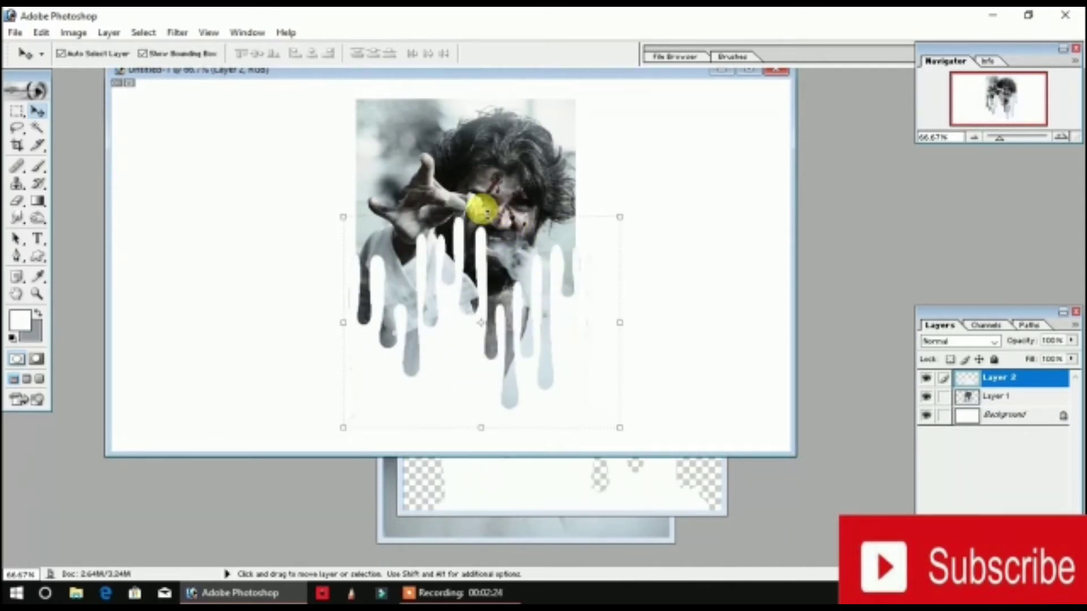
Step: Transform the drip layer to about 94.5% width and 59% height so it covers the portrait's lower edge
left_click_drag(481, 215, 501, 294)
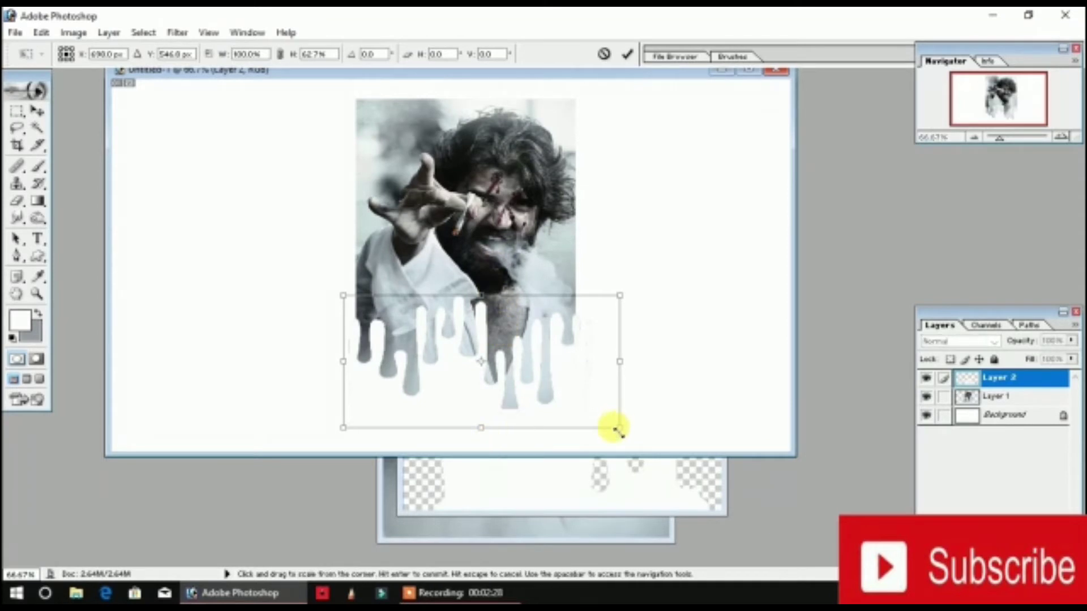
mouse_move(618, 432)
left_mouse_down()
mouse_move(592, 431)
mouse_move(603, 429)
left_mouse_up()
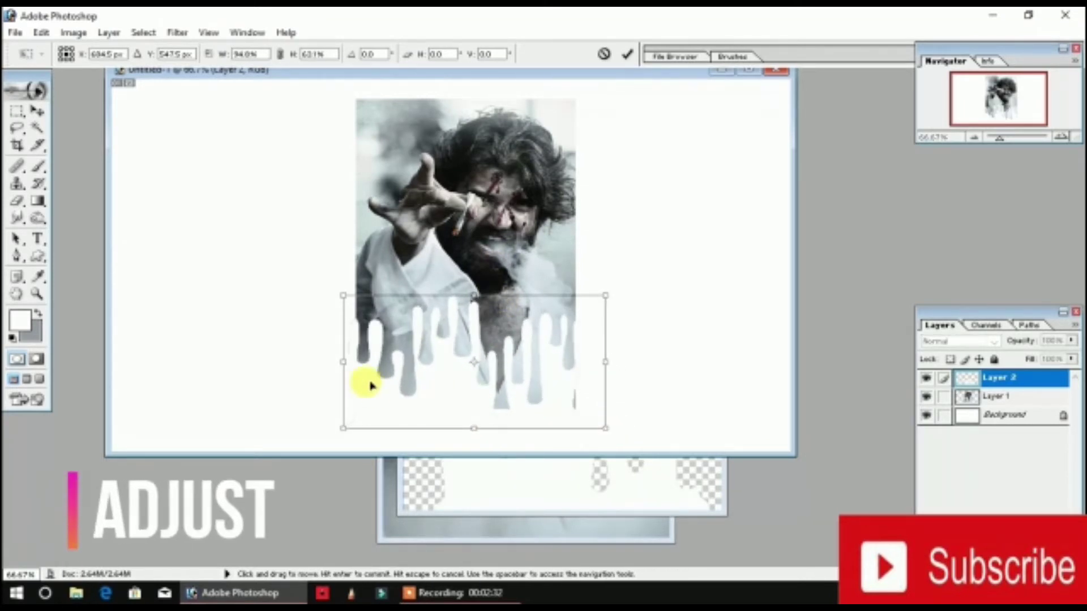
left_click_drag(342, 362, 345, 361)
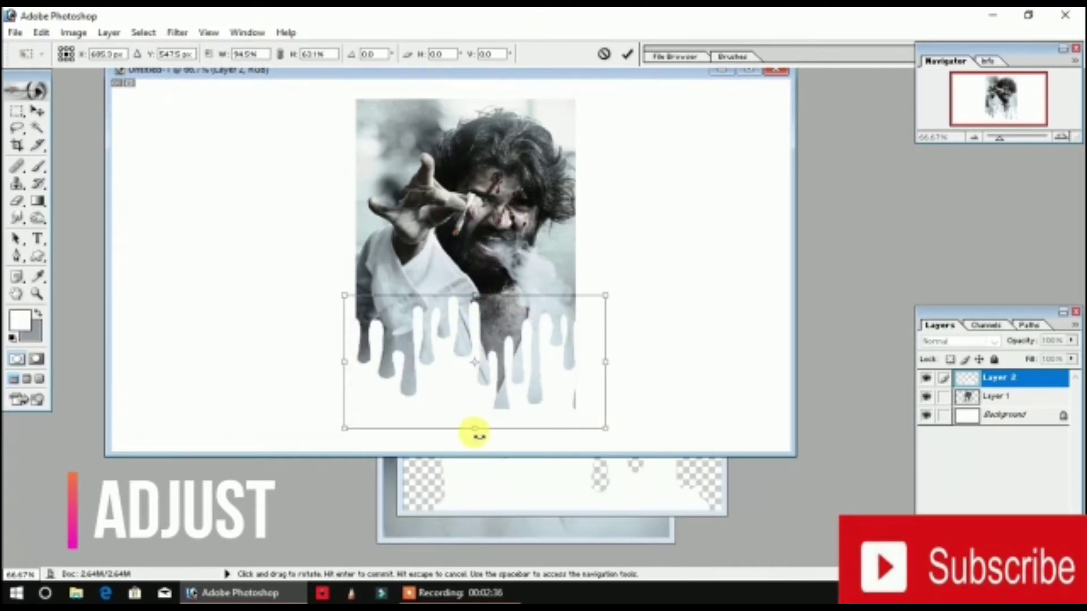
mouse_move(474, 429)
left_mouse_down()
mouse_move(481, 466)
mouse_move(484, 422)
left_mouse_up()
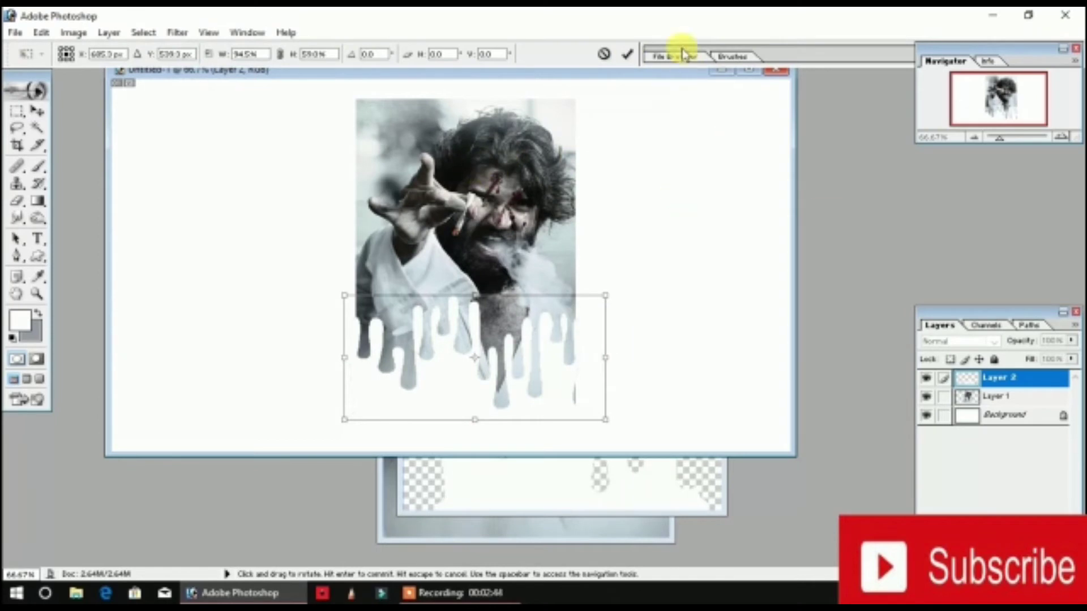
left_click(626, 53)
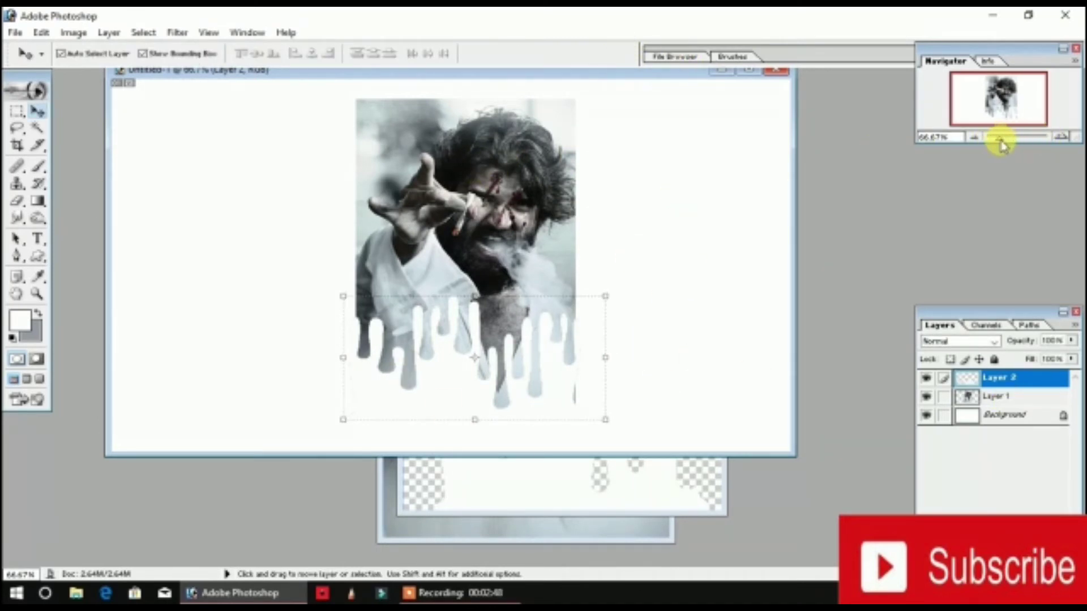
Step: Erase the stray outline along the outer left edge of the drip shape on Layer 2 with the Eraser
left_click_drag(1001, 141, 1031, 139)
left_click(768, 71)
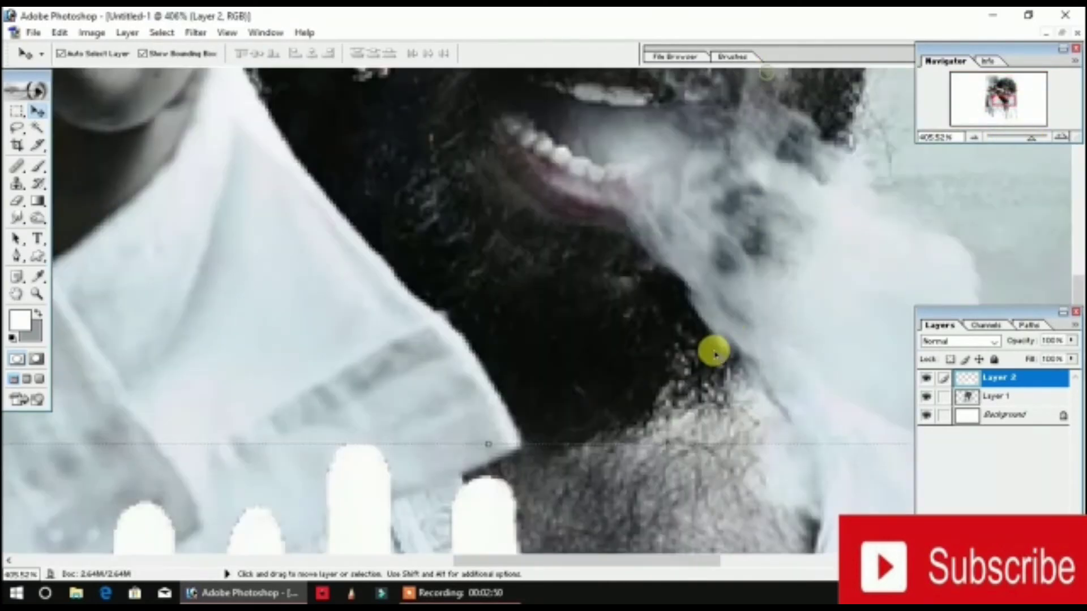
scroll(711, 352, "down", 10)
scroll(422, 396, "down", 10)
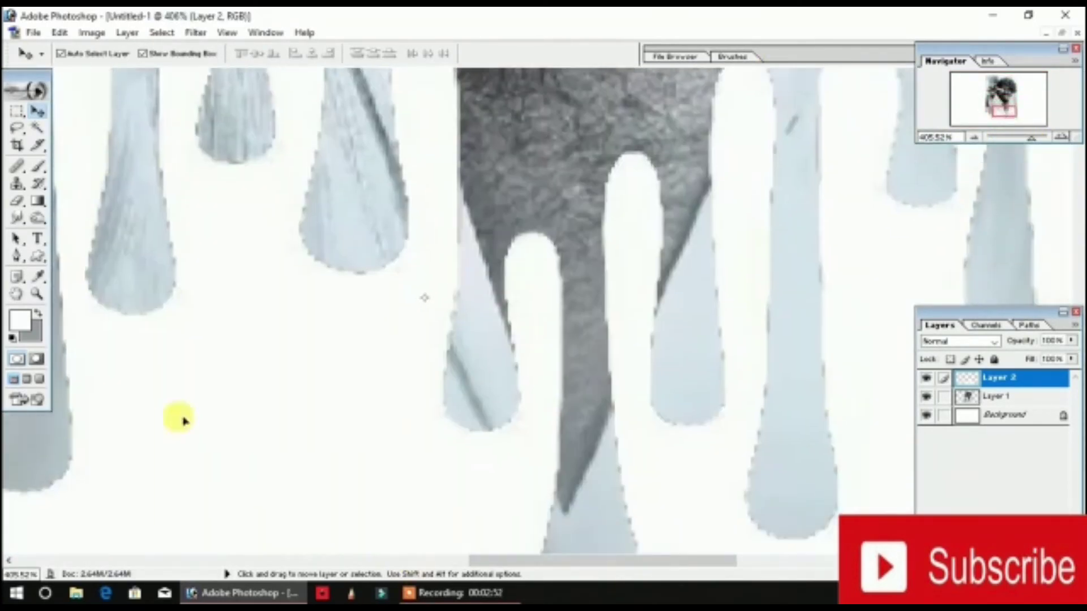
left_click_drag(593, 559, 402, 517)
scroll(416, 221, "up", 5)
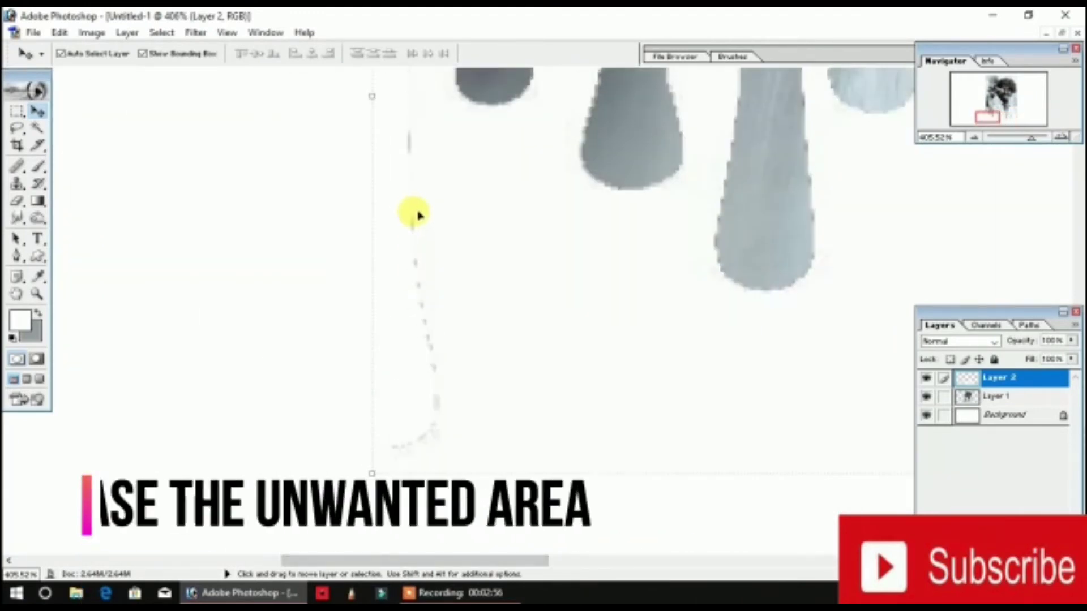
left_click(18, 201)
scroll(391, 161, "up", 6)
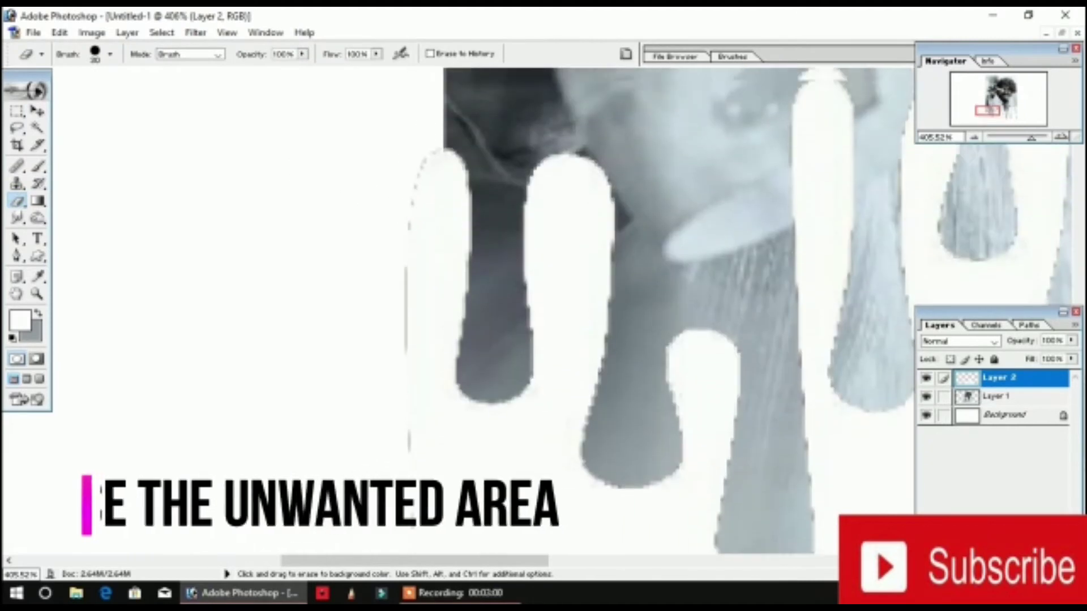
left_click_drag(393, 169, 384, 257)
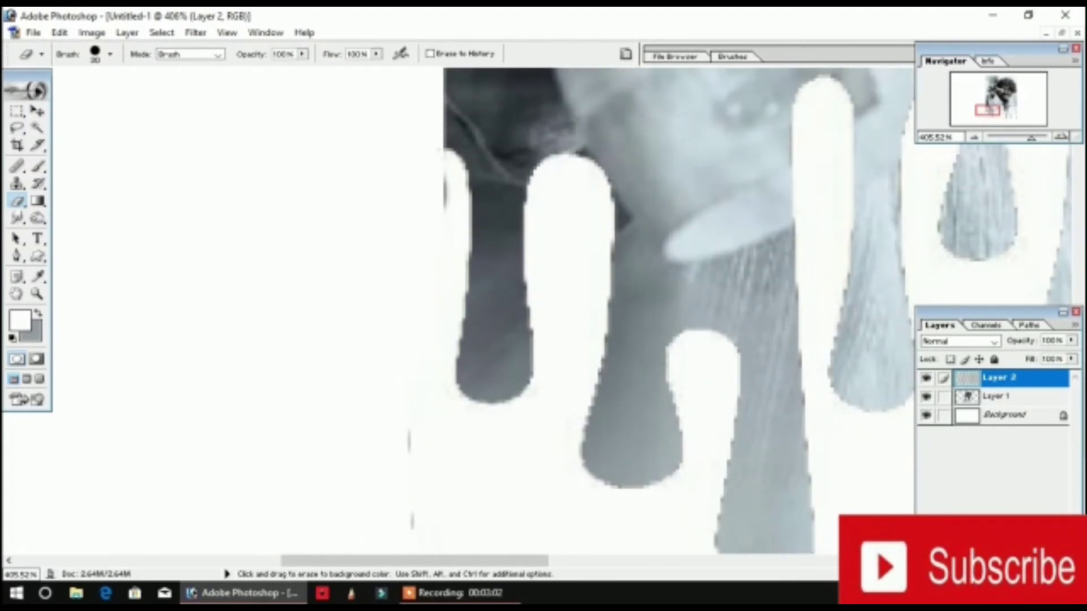
scroll(364, 262, "down", 5)
scroll(393, 378, "down", 2)
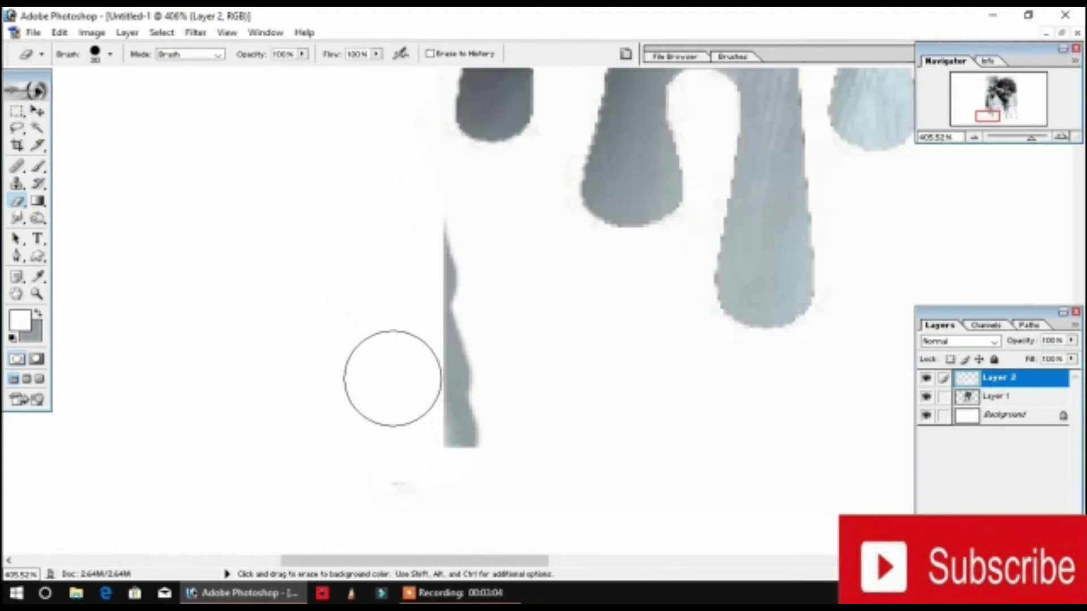
scroll(391, 381, "down", 2)
scroll(578, 444, "down", 2)
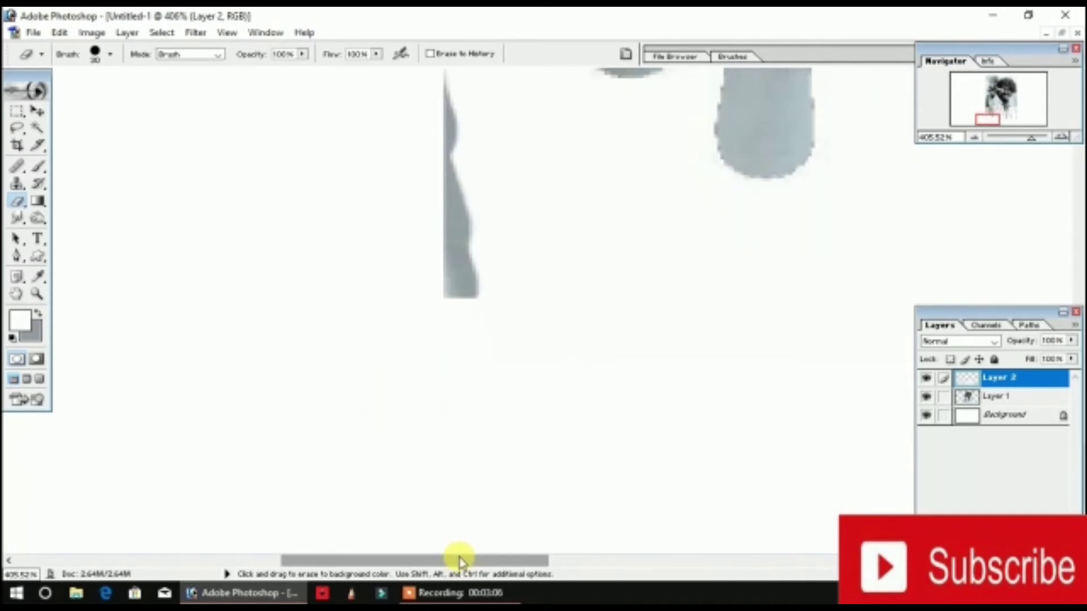
Step: Erase the stray outline along the outer right edge of the drip shape on Layer 2
left_click_drag(460, 560, 787, 559)
scroll(493, 368, "up", 2)
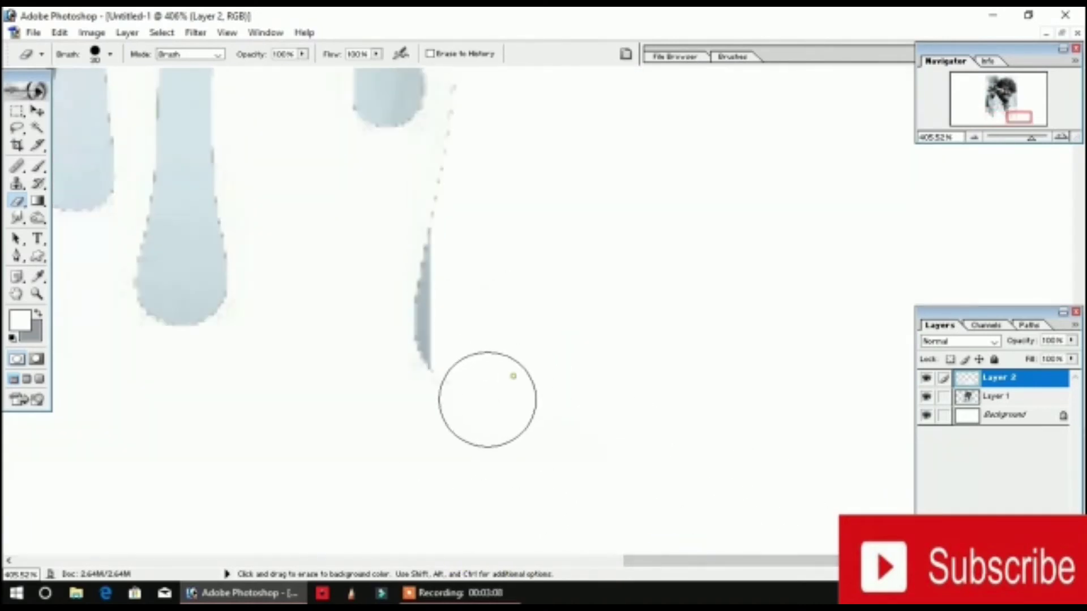
scroll(475, 260, "up", 6)
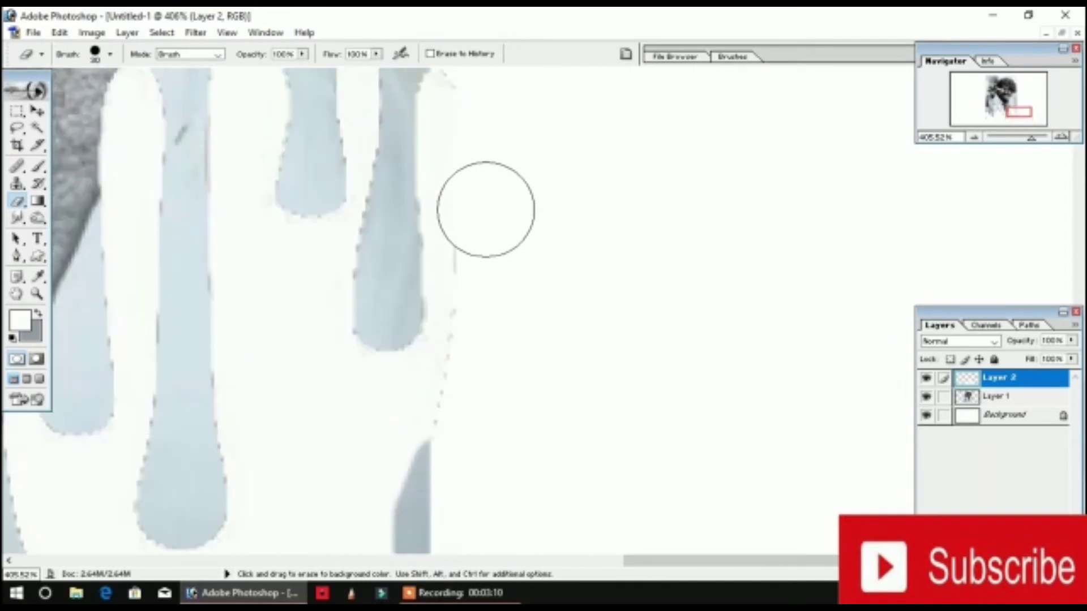
scroll(484, 198, "up", 2)
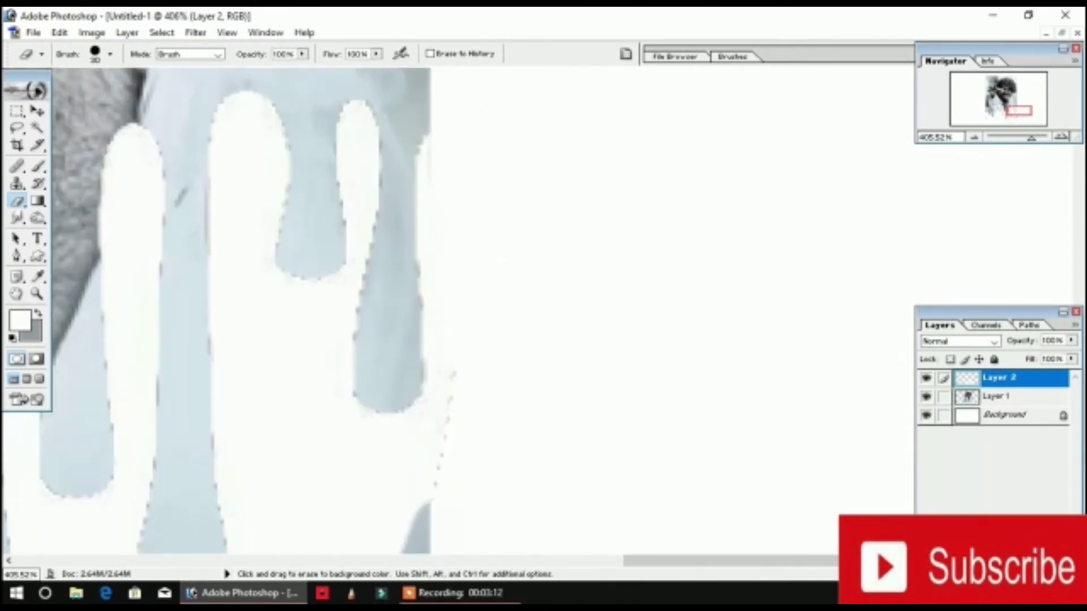
scroll(616, 335, "down", 7)
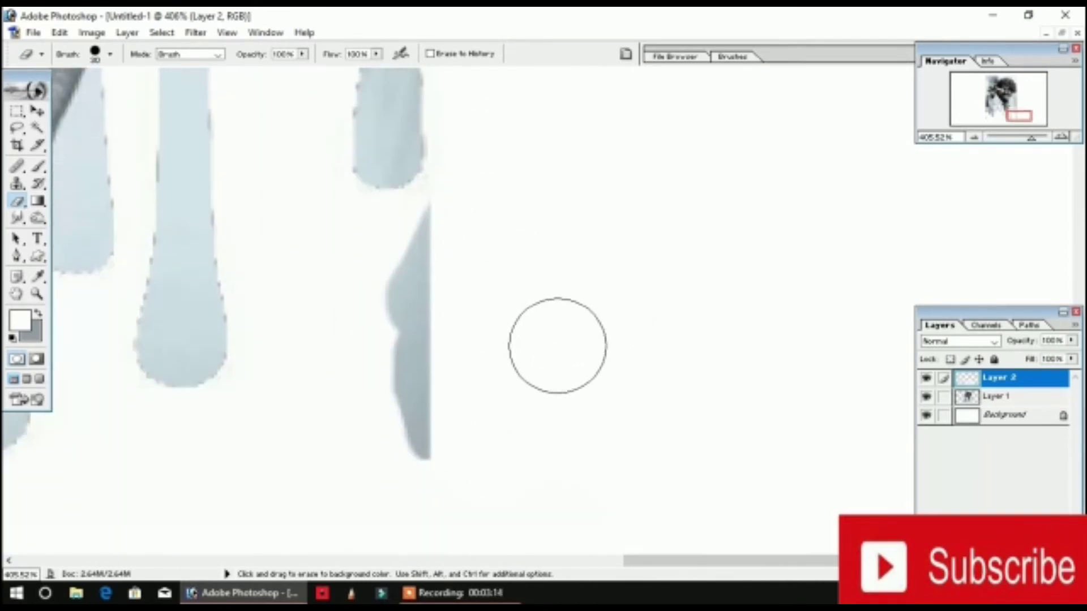
left_click_drag(439, 417, 346, 395)
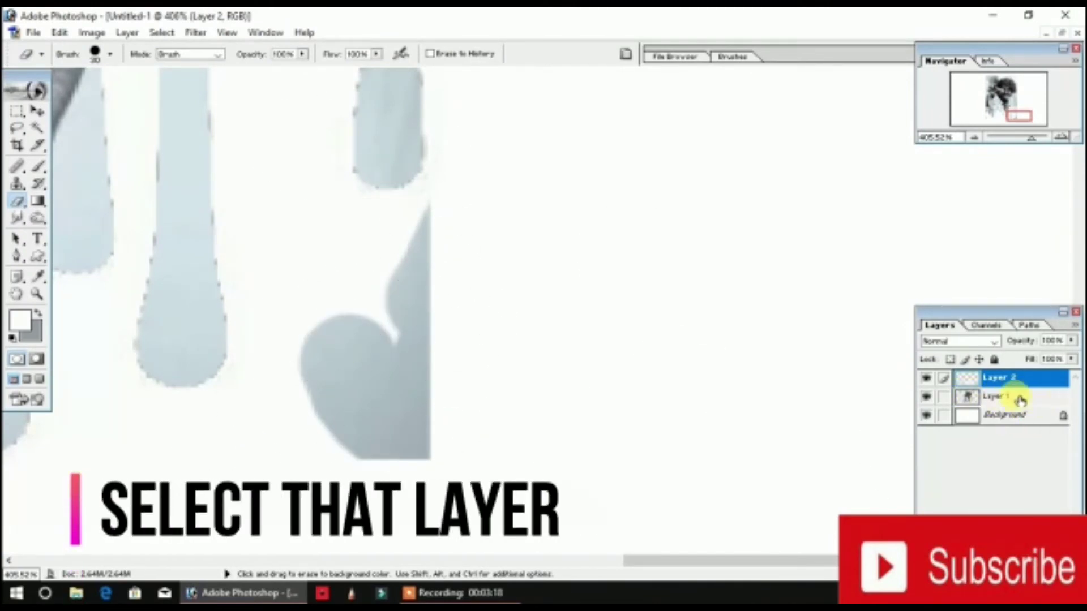
Step: On Layer 1, erase the leftover photo pieces below the outermost right and left drips
left_click(1041, 399)
mouse_move(451, 444)
left_mouse_down()
mouse_move(341, 398)
mouse_move(330, 351)
mouse_move(416, 359)
mouse_move(417, 327)
mouse_move(381, 280)
mouse_move(426, 247)
left_mouse_up()
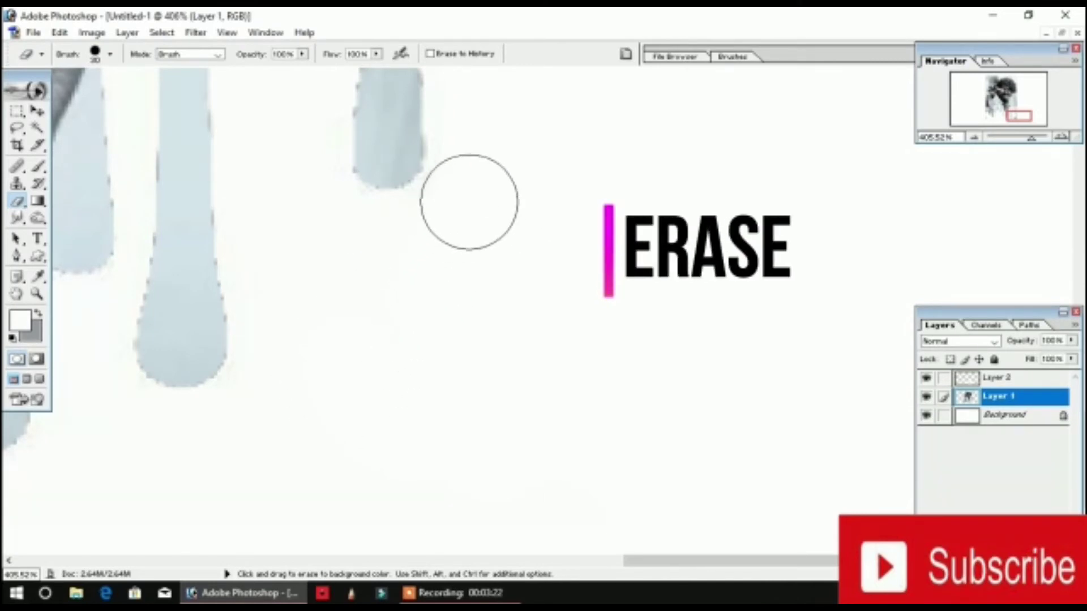
scroll(502, 263, "down", 3)
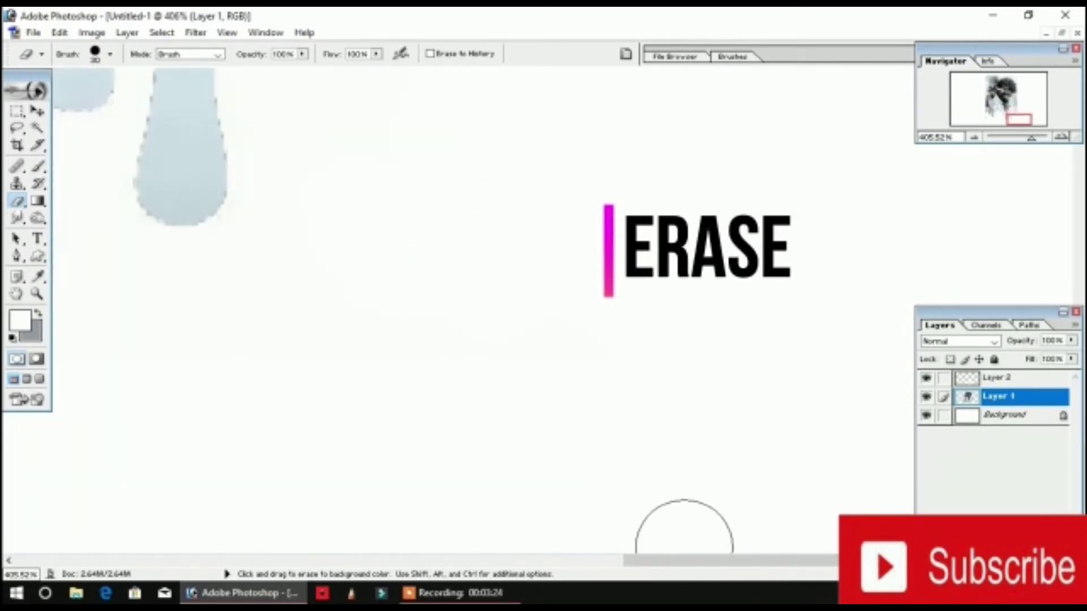
mouse_move(685, 562)
left_mouse_down()
mouse_move(432, 544)
mouse_move(354, 562)
left_mouse_up()
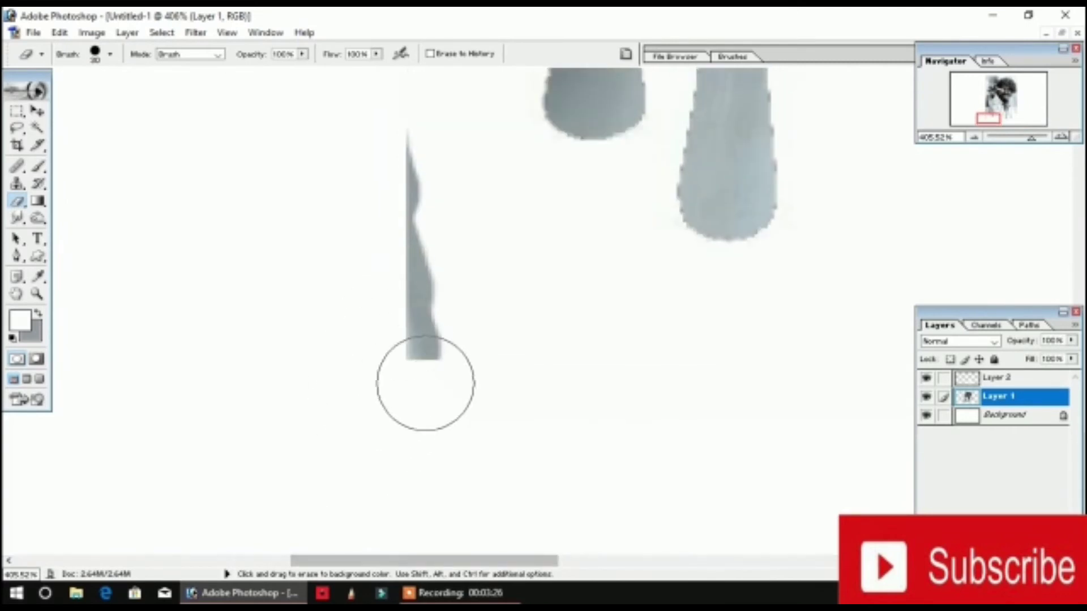
mouse_move(419, 380)
left_mouse_down()
mouse_move(415, 229)
mouse_move(371, 146)
left_mouse_up()
scroll(419, 232, "up", 5)
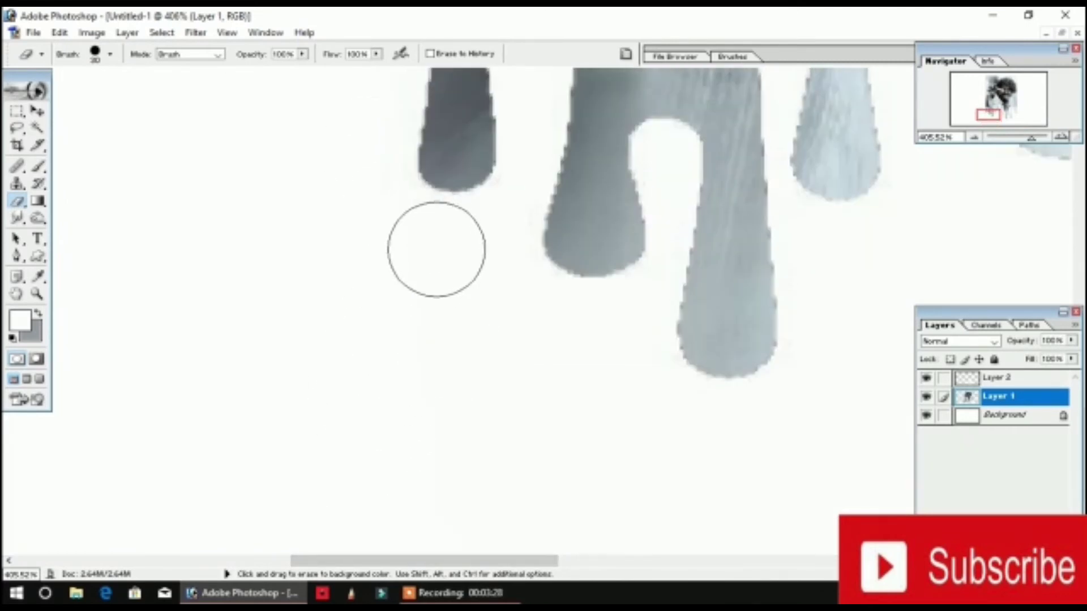
scroll(396, 210, "up", 2)
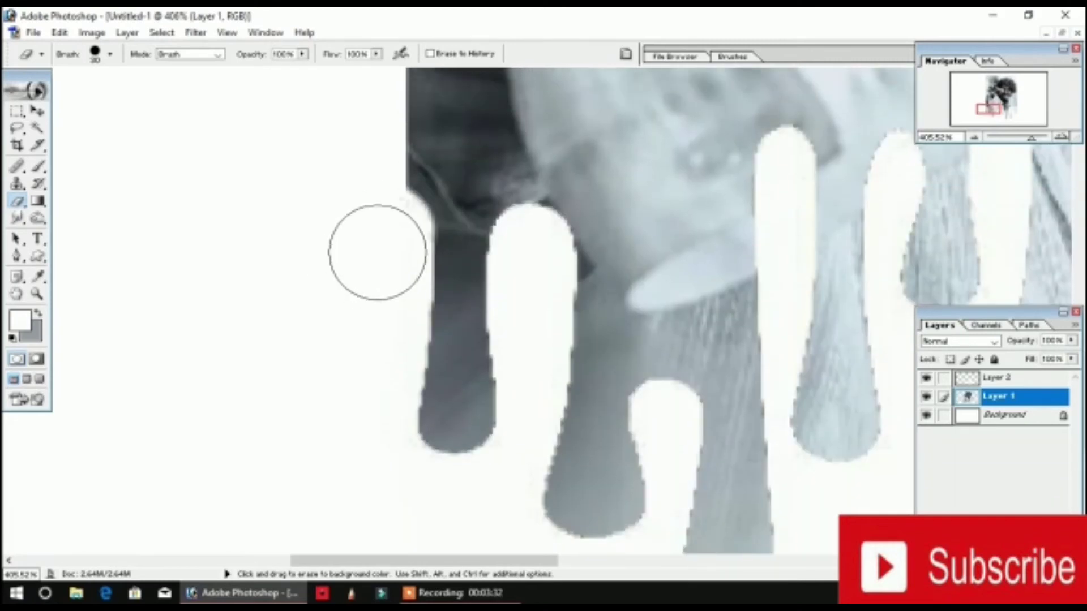
scroll(376, 250, "up", 1)
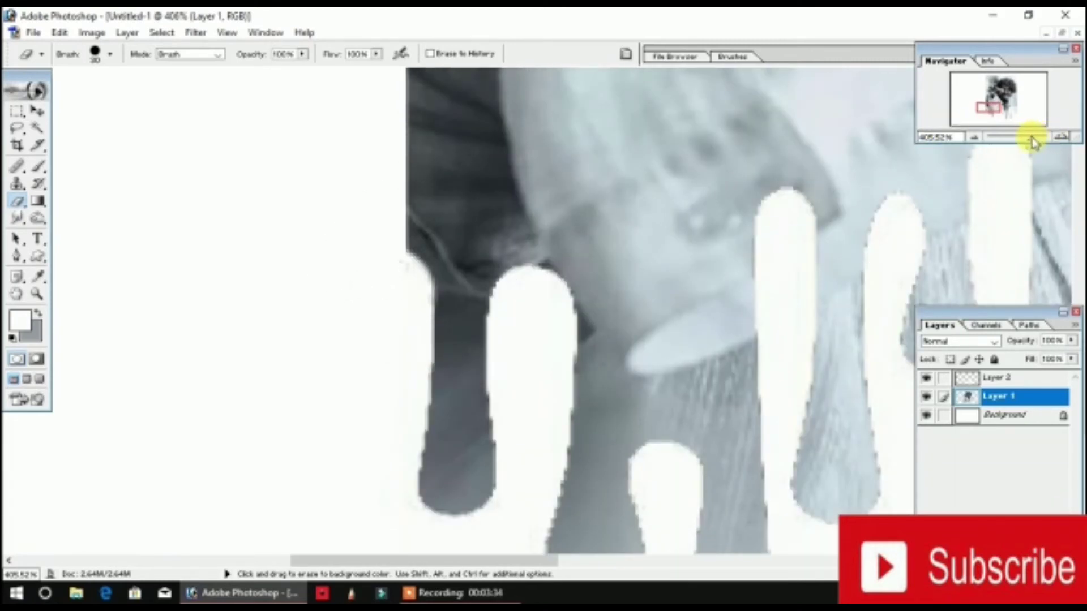
Step: Using the Smudge tool with a 61 px brush and higher strength, blend the portrait's upper edge and upper-left corner into the white background
mouse_move(1031, 141)
left_mouse_down()
mouse_move(989, 140)
mouse_move(1026, 138)
left_mouse_up()
scroll(136, 148, "up", 6)
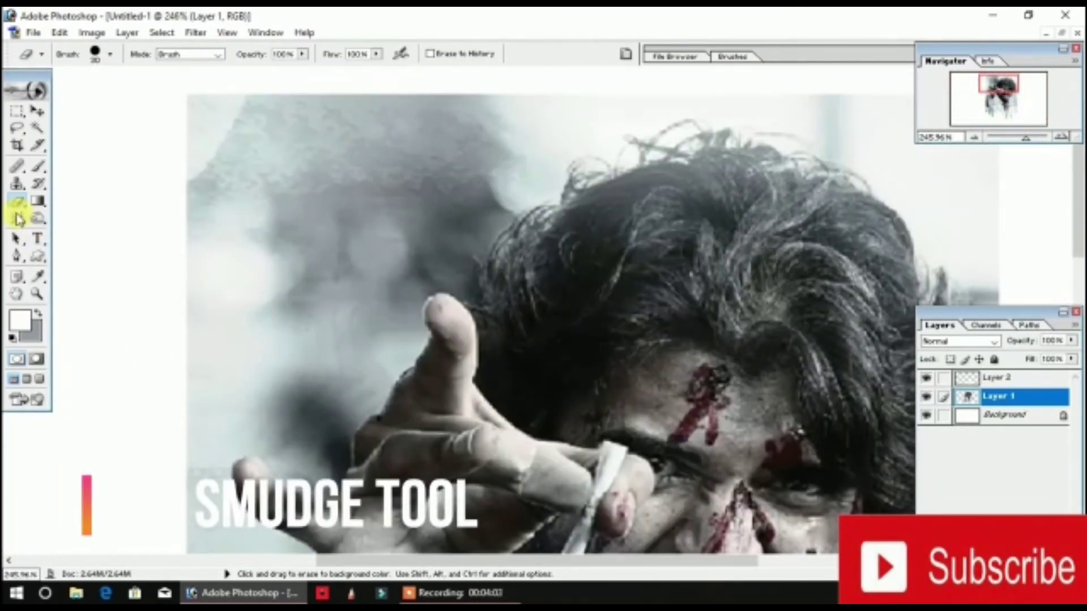
left_click(16, 220)
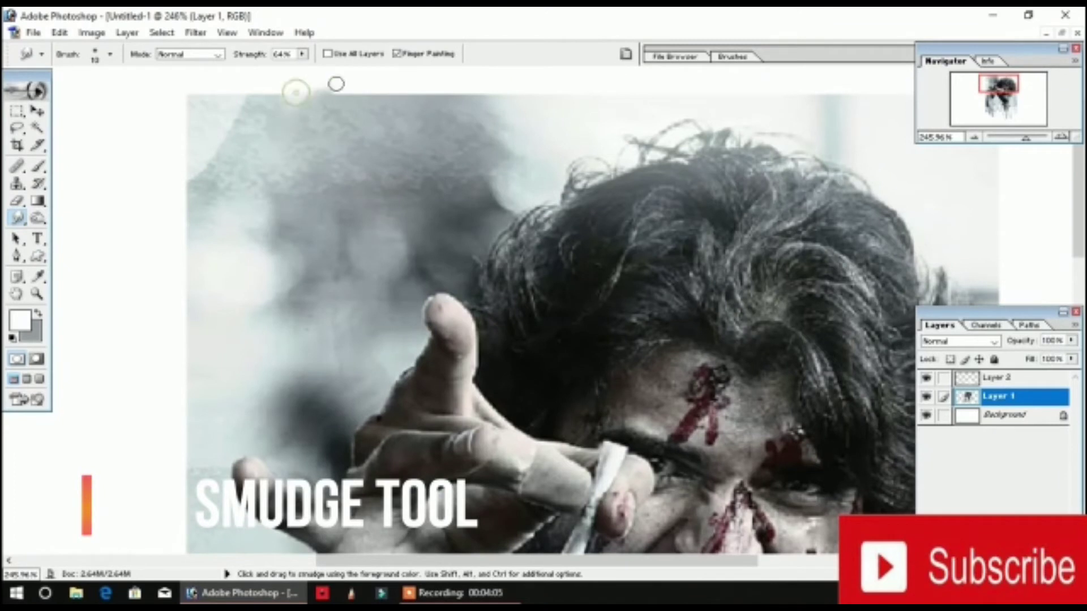
right_click(358, 122)
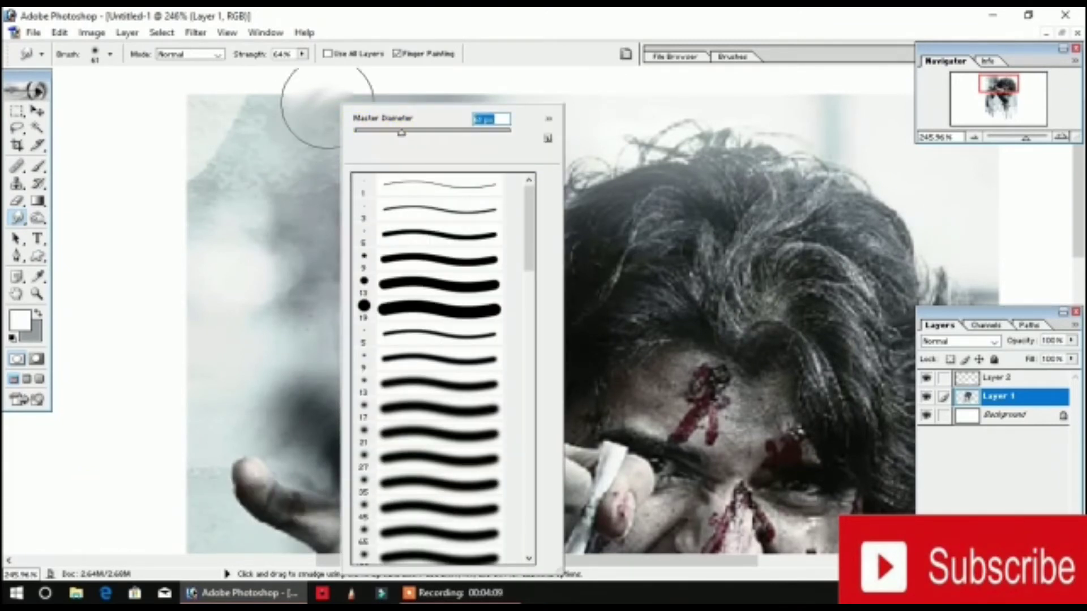
left_click(302, 54)
mouse_move(296, 105)
left_mouse_down()
mouse_move(222, 153)
mouse_move(213, 178)
mouse_move(270, 186)
mouse_move(430, 96)
mouse_move(467, 107)
mouse_move(437, 141)
mouse_move(231, 233)
mouse_move(173, 374)
mouse_move(188, 217)
mouse_move(214, 125)
mouse_move(267, 137)
mouse_move(147, 96)
mouse_move(136, 137)
mouse_move(200, 83)
left_mouse_up()
scroll(430, 170, "down", 1)
scroll(538, 160, "up", 2)
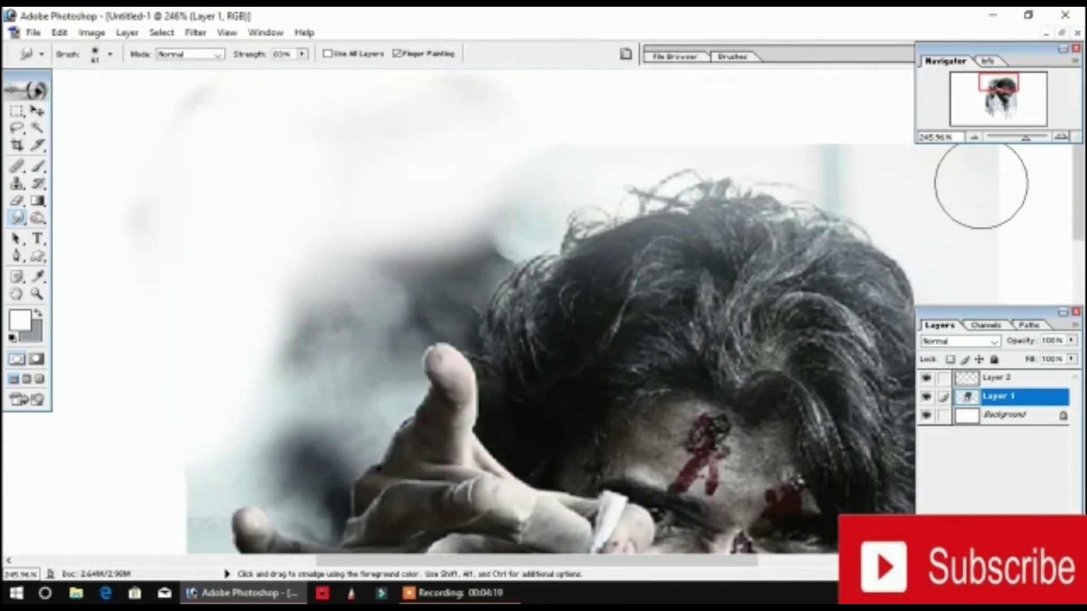
left_click_drag(873, 136, 832, 186)
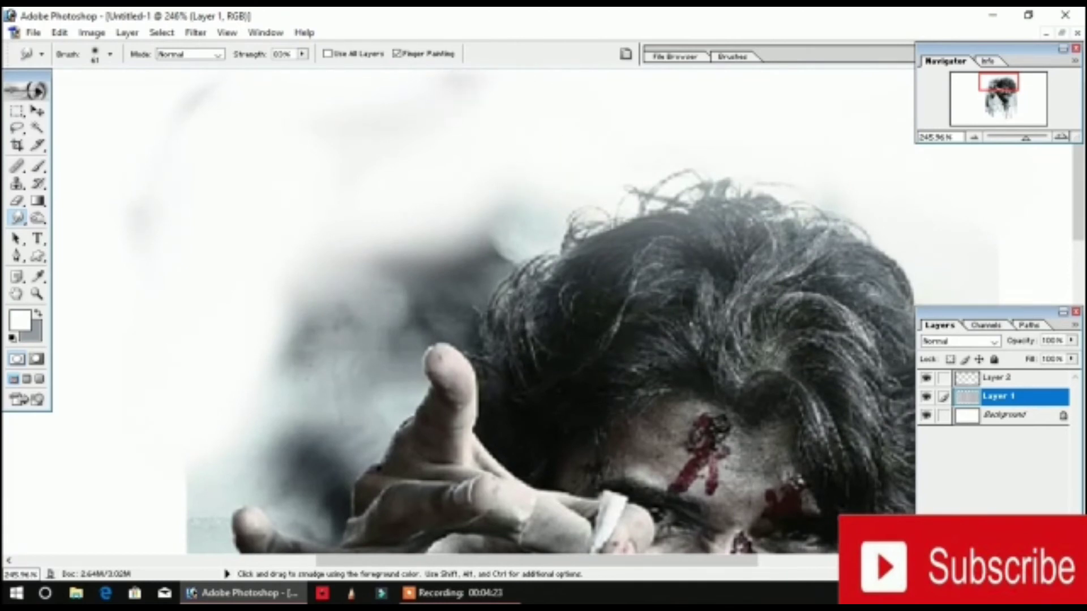
Step: Smudge the portrait's left edge into the white background, from beside the hand down to the drips
scroll(209, 223, "down", 5)
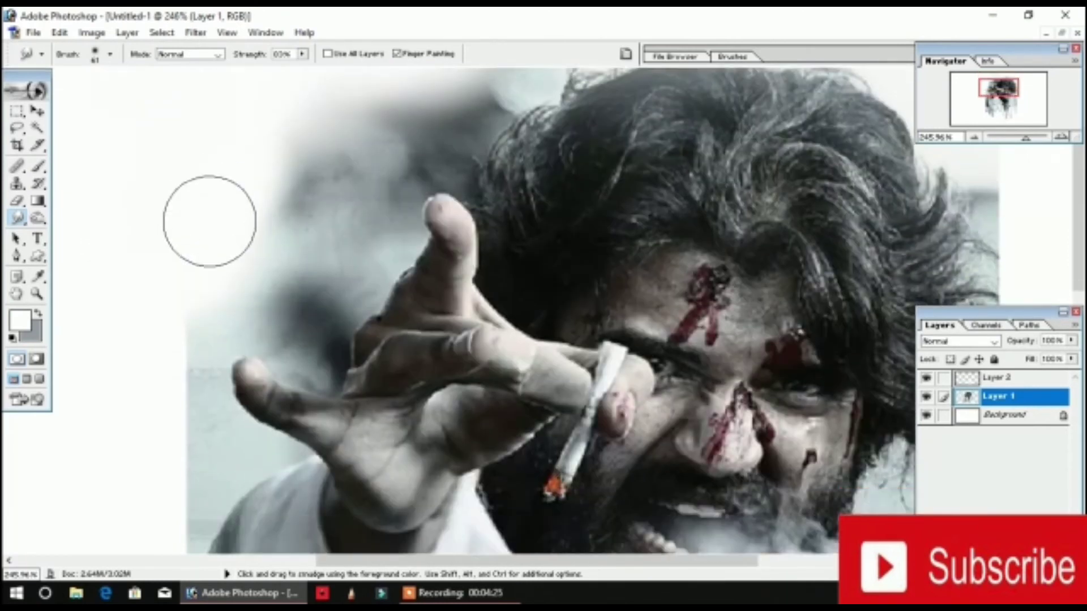
scroll(197, 275, "down", 1)
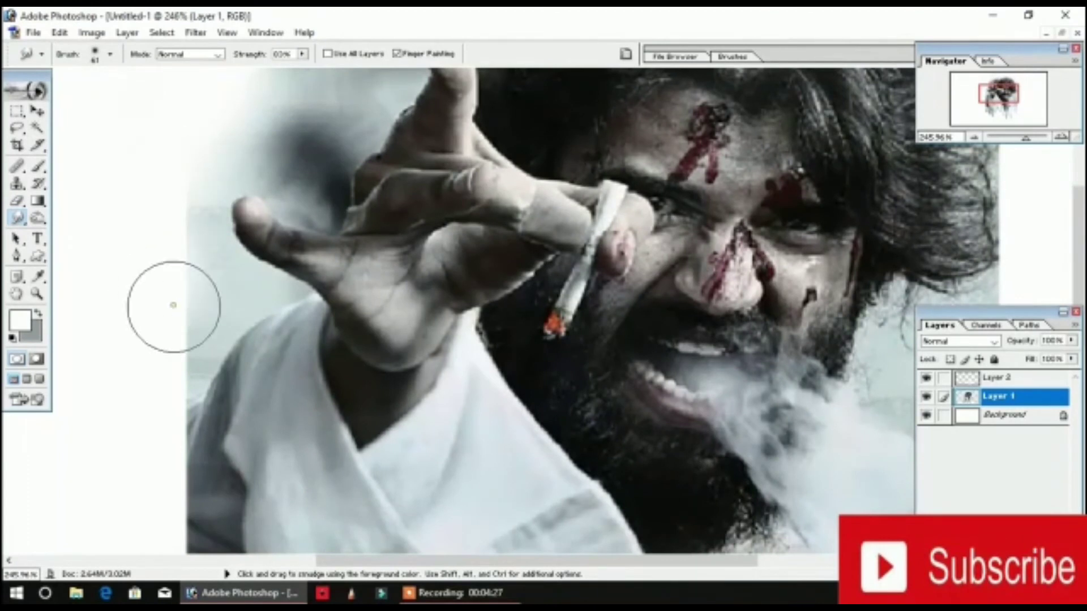
mouse_move(174, 305)
left_mouse_down()
mouse_move(175, 388)
mouse_move(151, 461)
left_mouse_up()
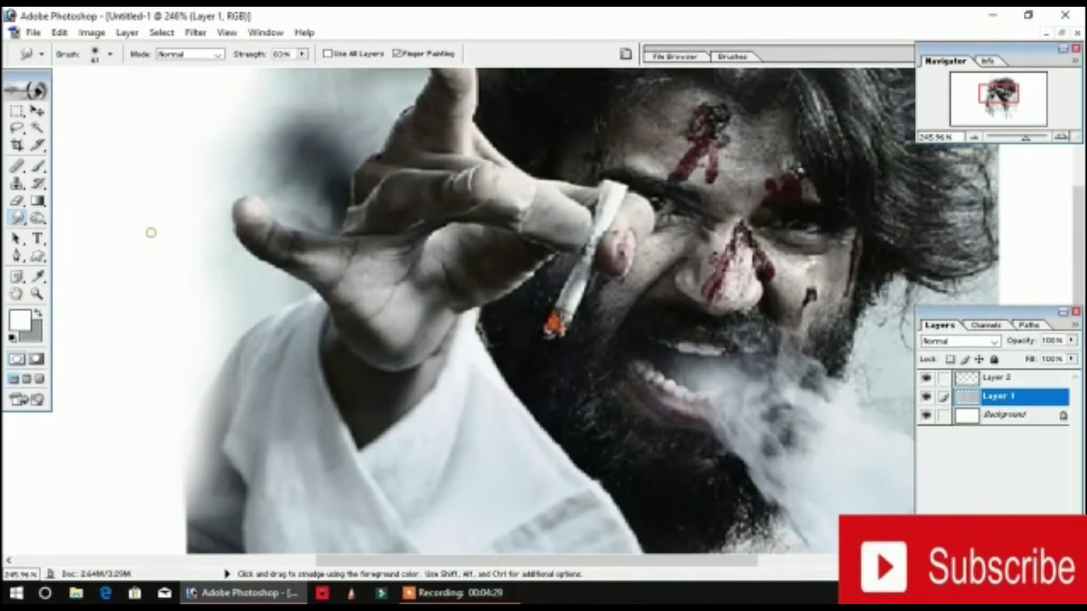
scroll(150, 230, "down", 10)
mouse_move(167, 303)
left_mouse_down()
mouse_move(165, 179)
mouse_move(159, 330)
left_mouse_up()
scroll(160, 329, "down", 3)
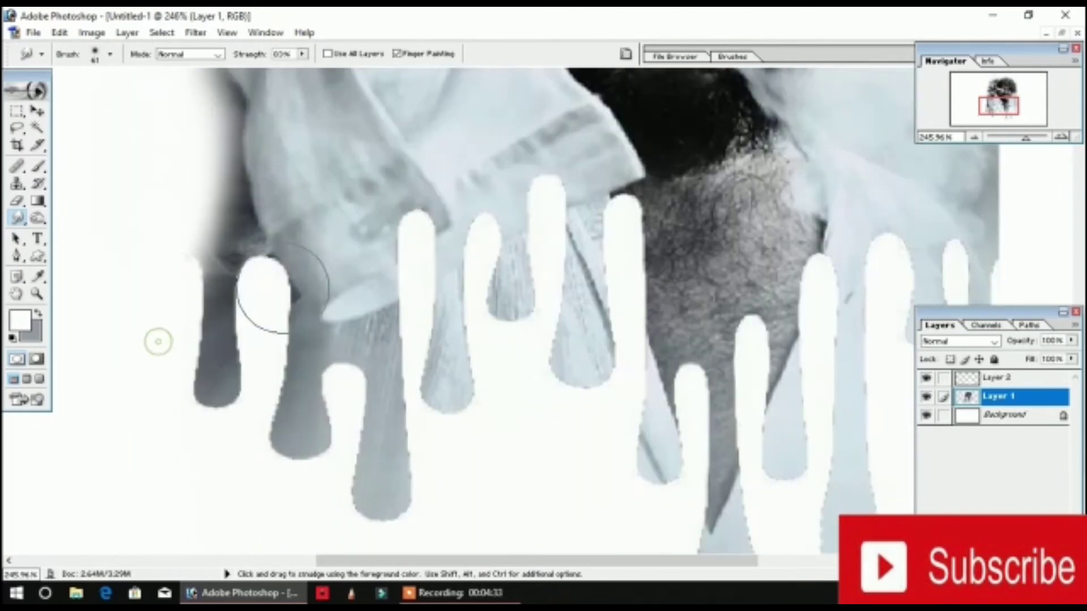
Step: Smudge the portrait's right edge into the white background, from the drips up past the smoke and hair
left_click_drag(502, 563, 711, 564)
scroll(562, 253, "up", 5)
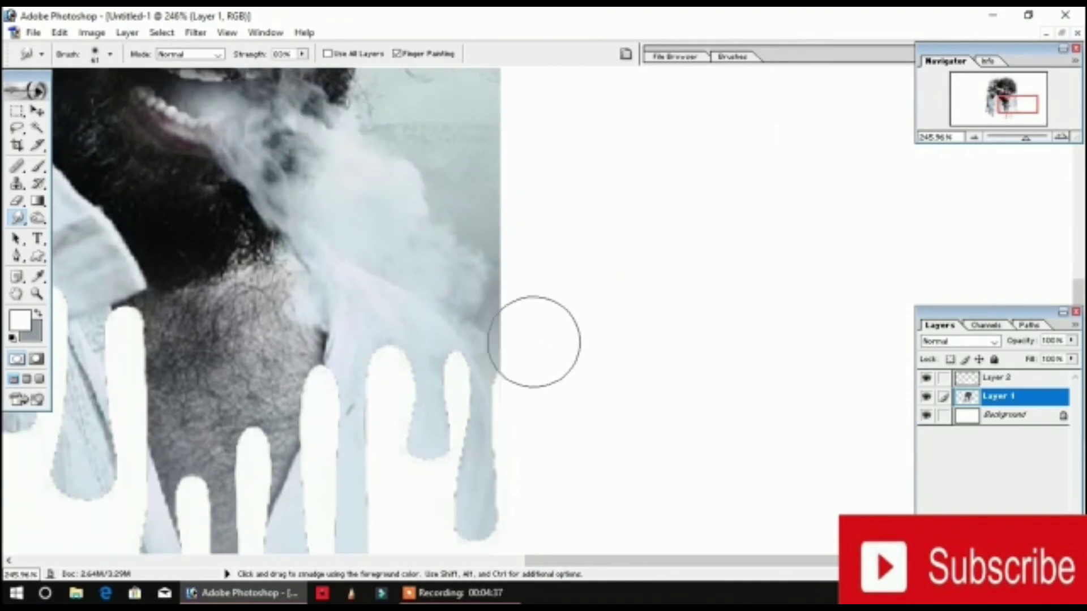
scroll(518, 240, "up", 8)
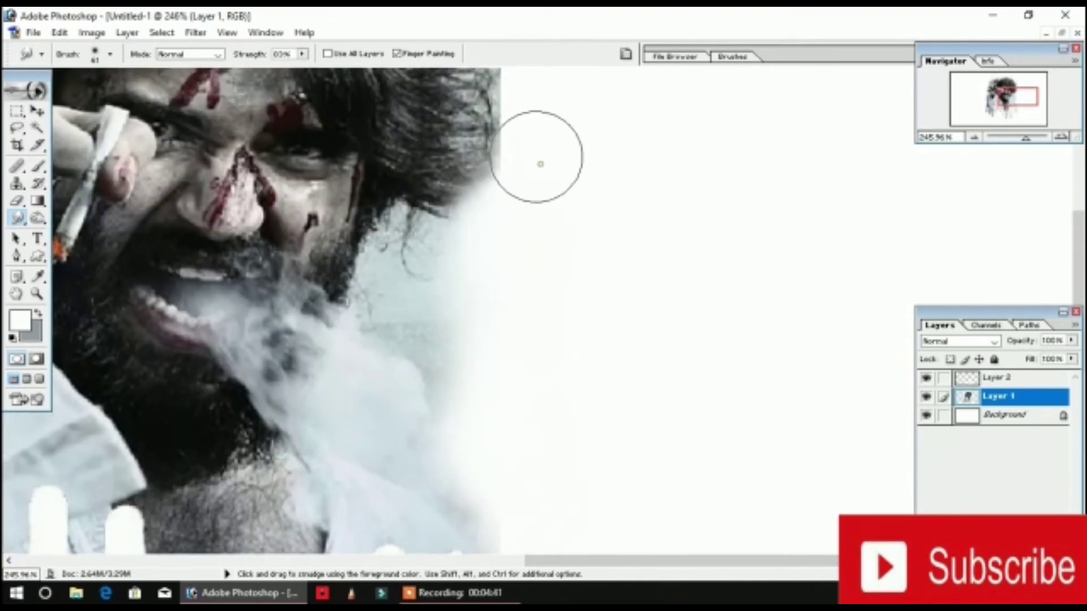
scroll(536, 269, "up", 5)
scroll(536, 270, "up", 5)
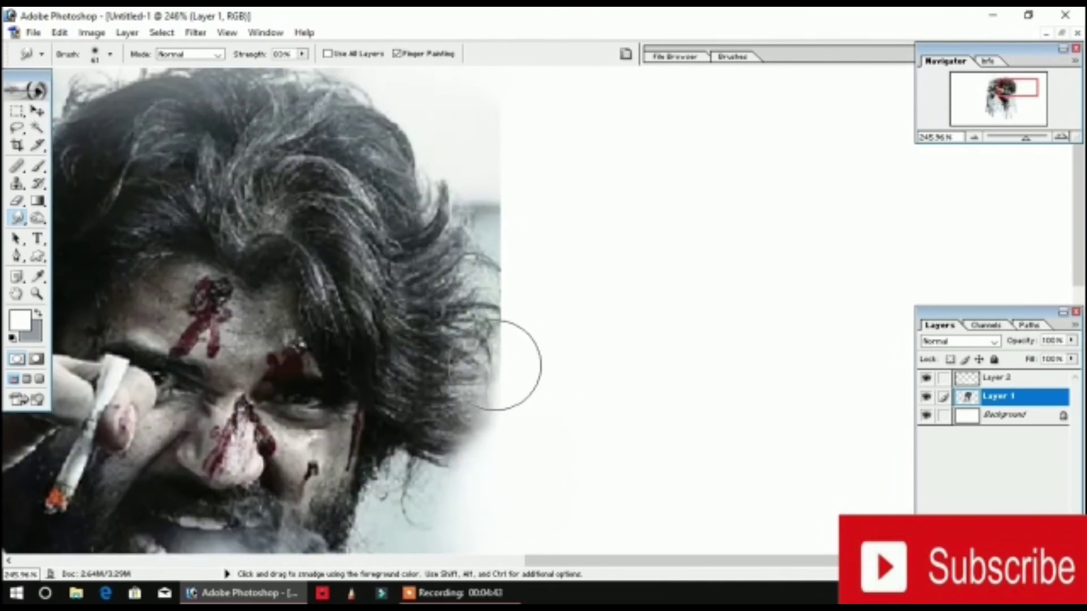
scroll(541, 205, "up", 5)
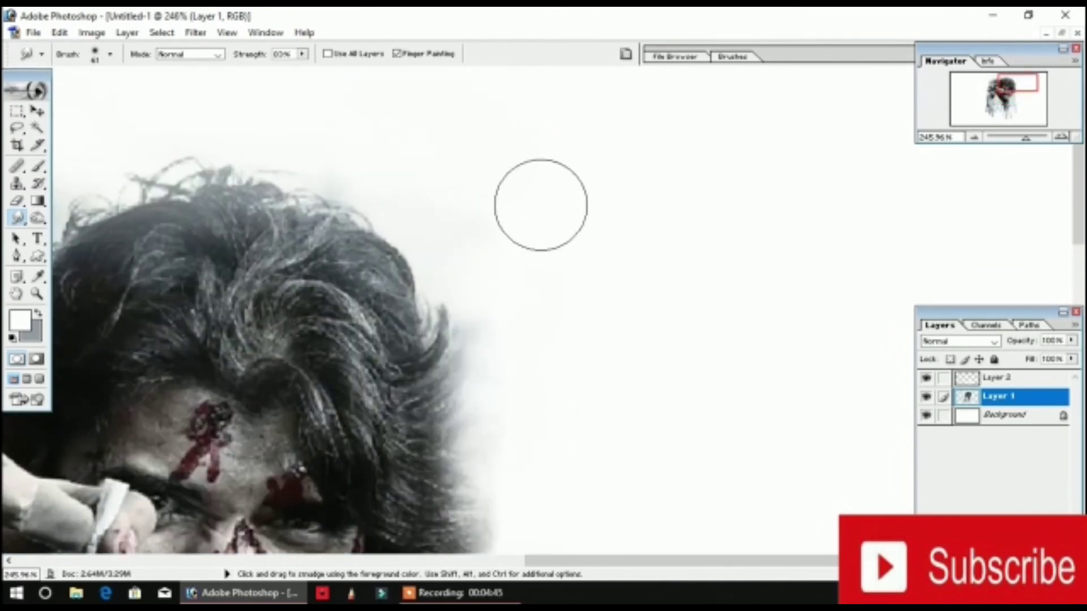
scroll(533, 209, "up", 1)
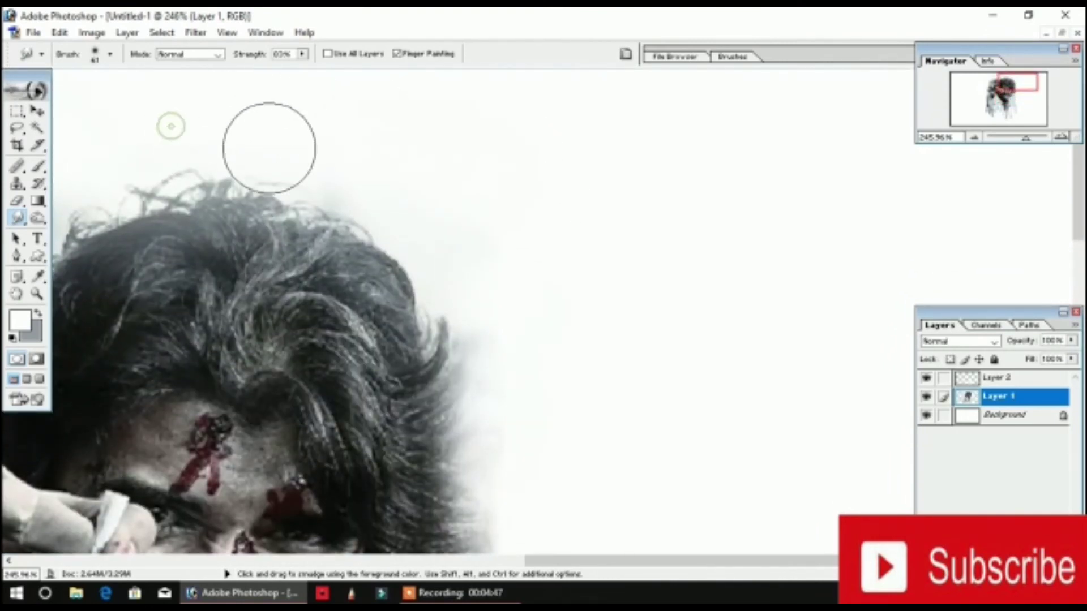
scroll(269, 148, "down", 6)
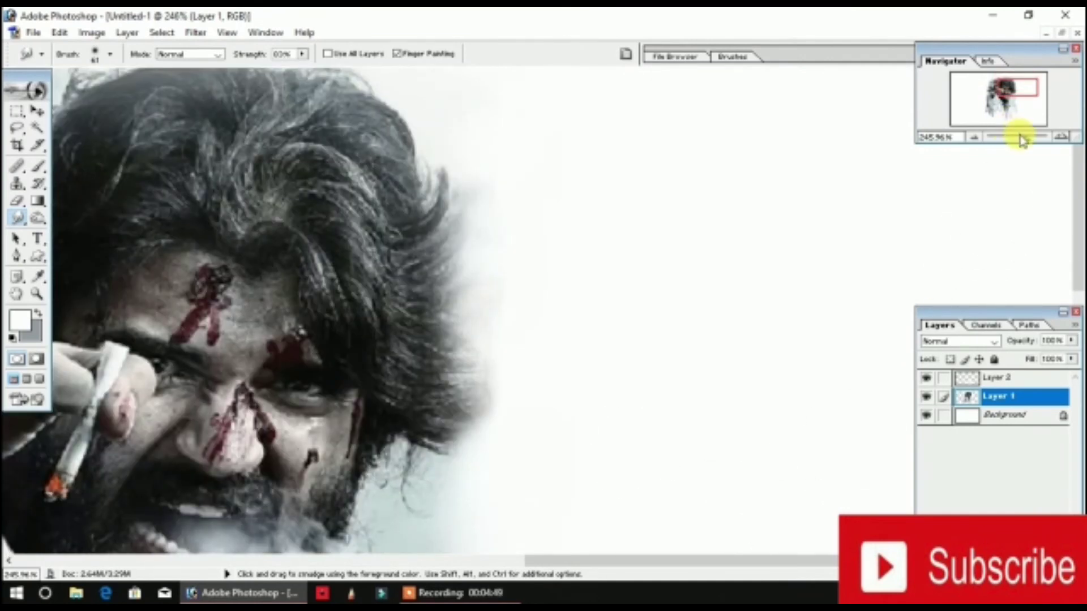
Step: Show the whole finished portrait and start saving the document
left_click_drag(1021, 142, 987, 138)
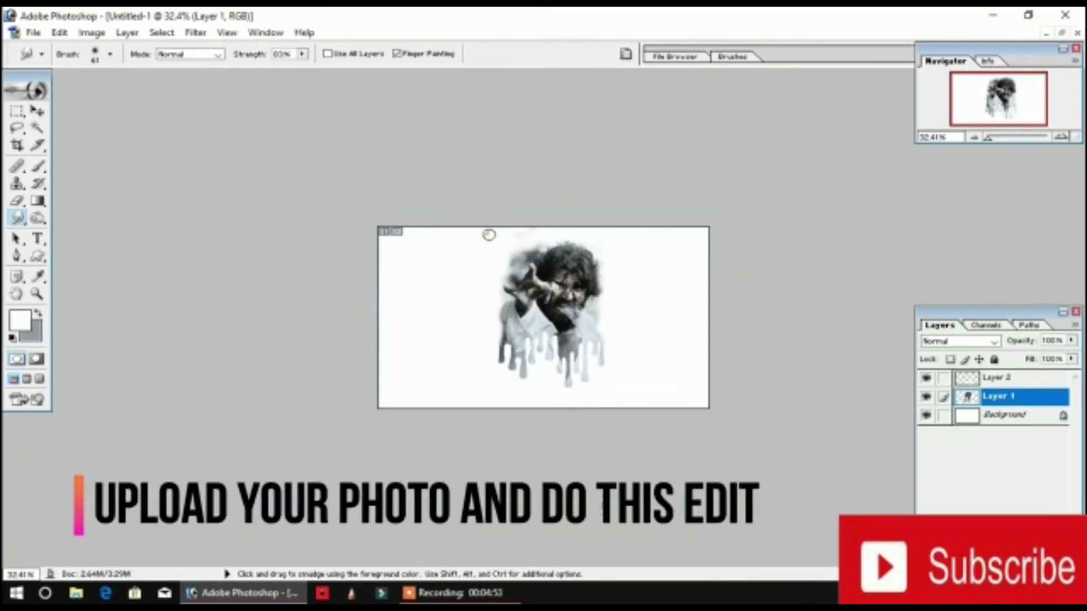
scroll(514, 233, "up", 3)
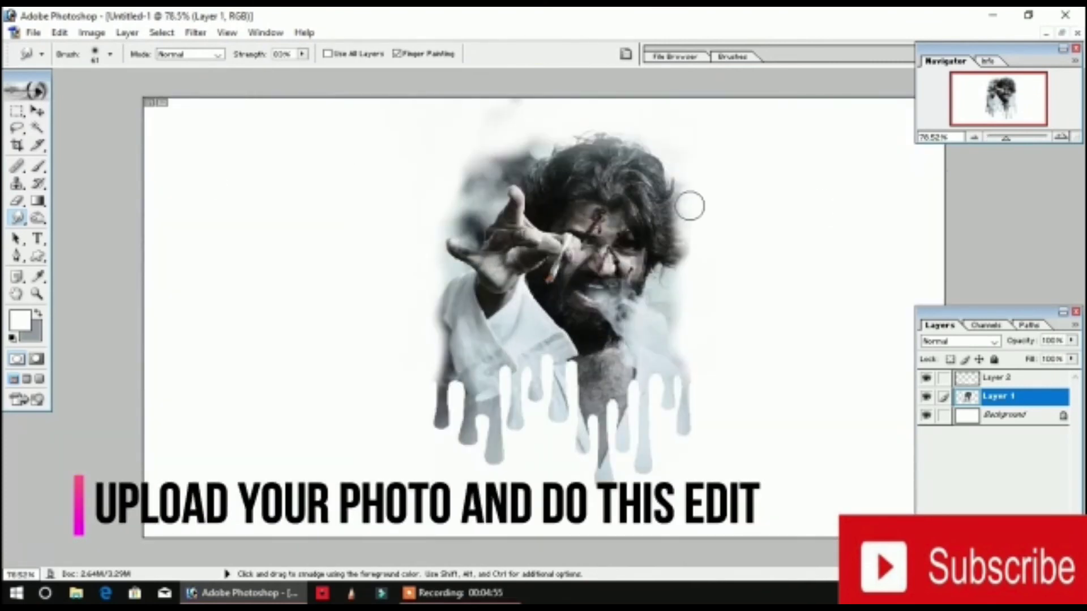
left_click(35, 36)
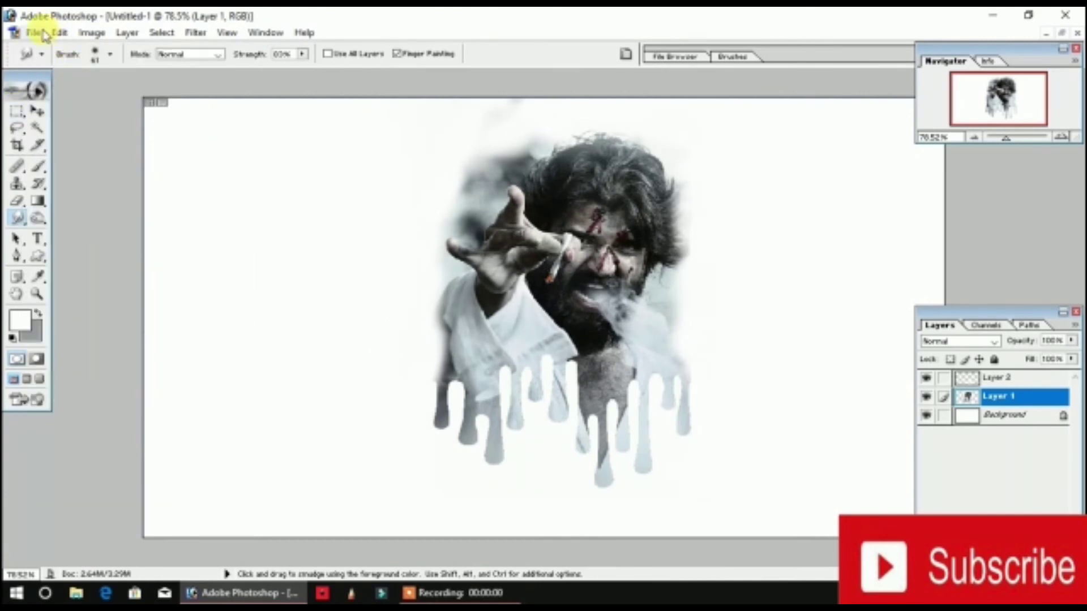
left_click(35, 33)
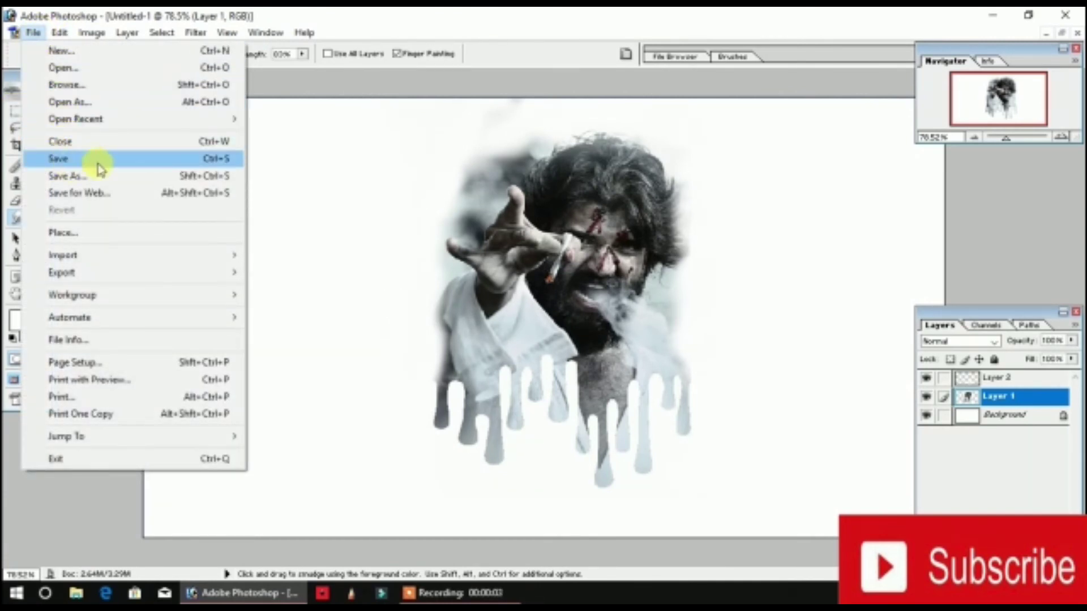
left_click(80, 163)
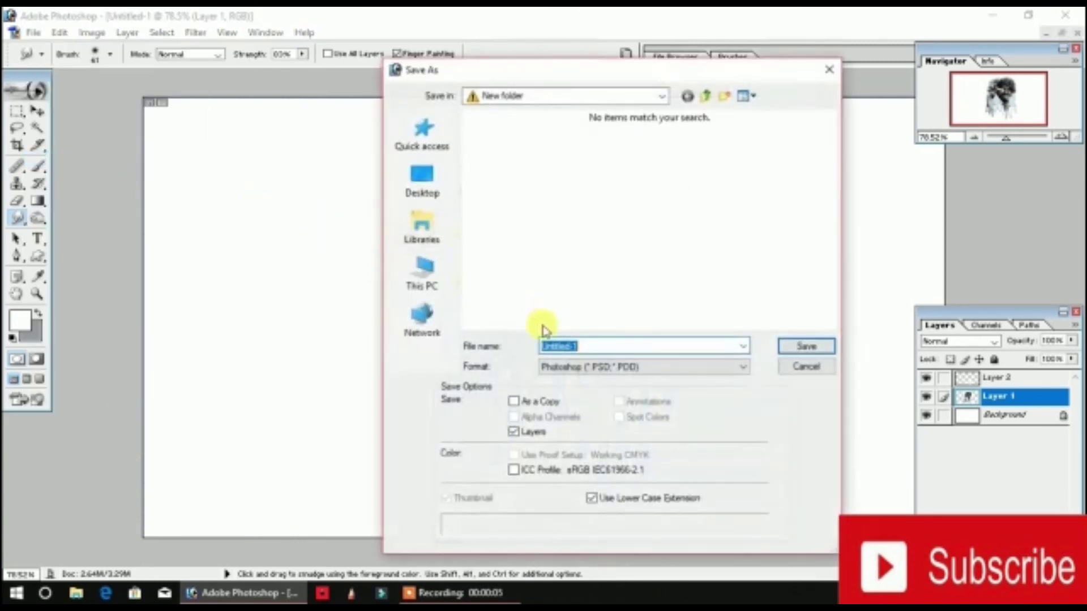